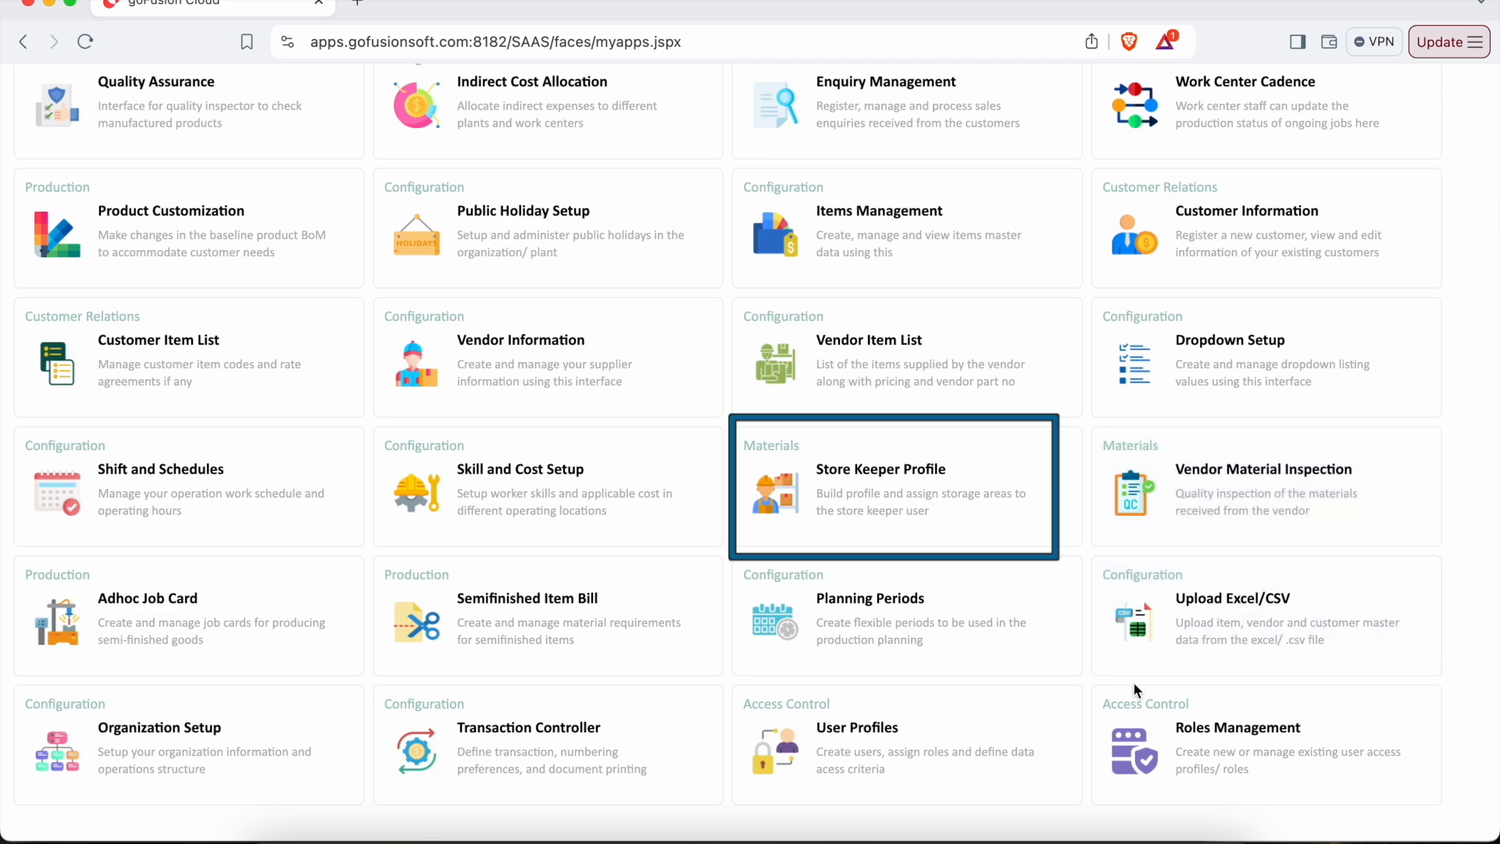
# Examine the Storage Area options for the Hex Head M6x30mm Bolt in Items Management, leaving the item unchanged
pyautogui.scroll(1, 1133, 681)
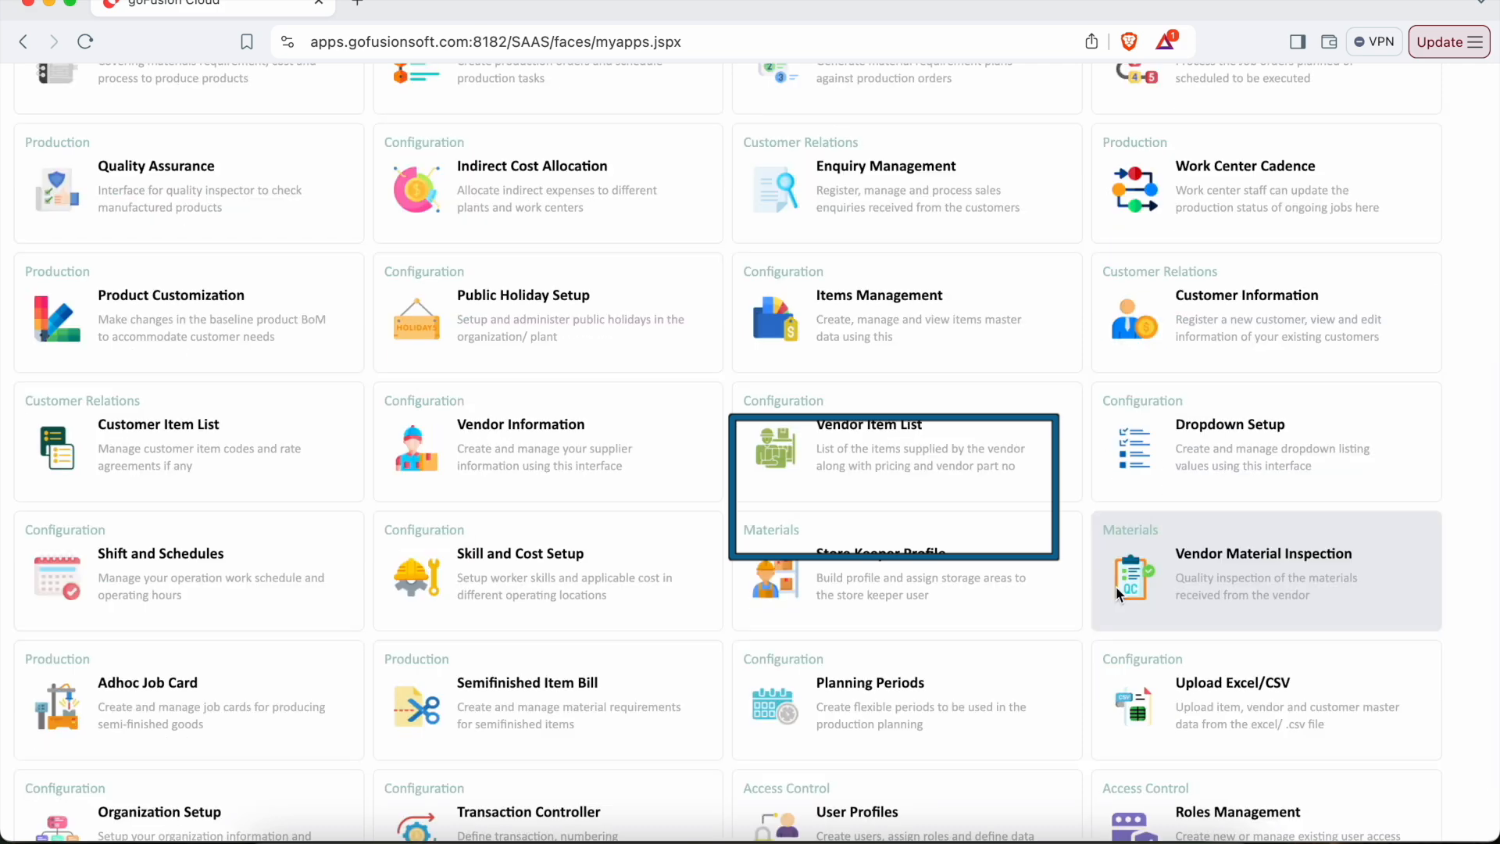
pyautogui.click(793, 334)
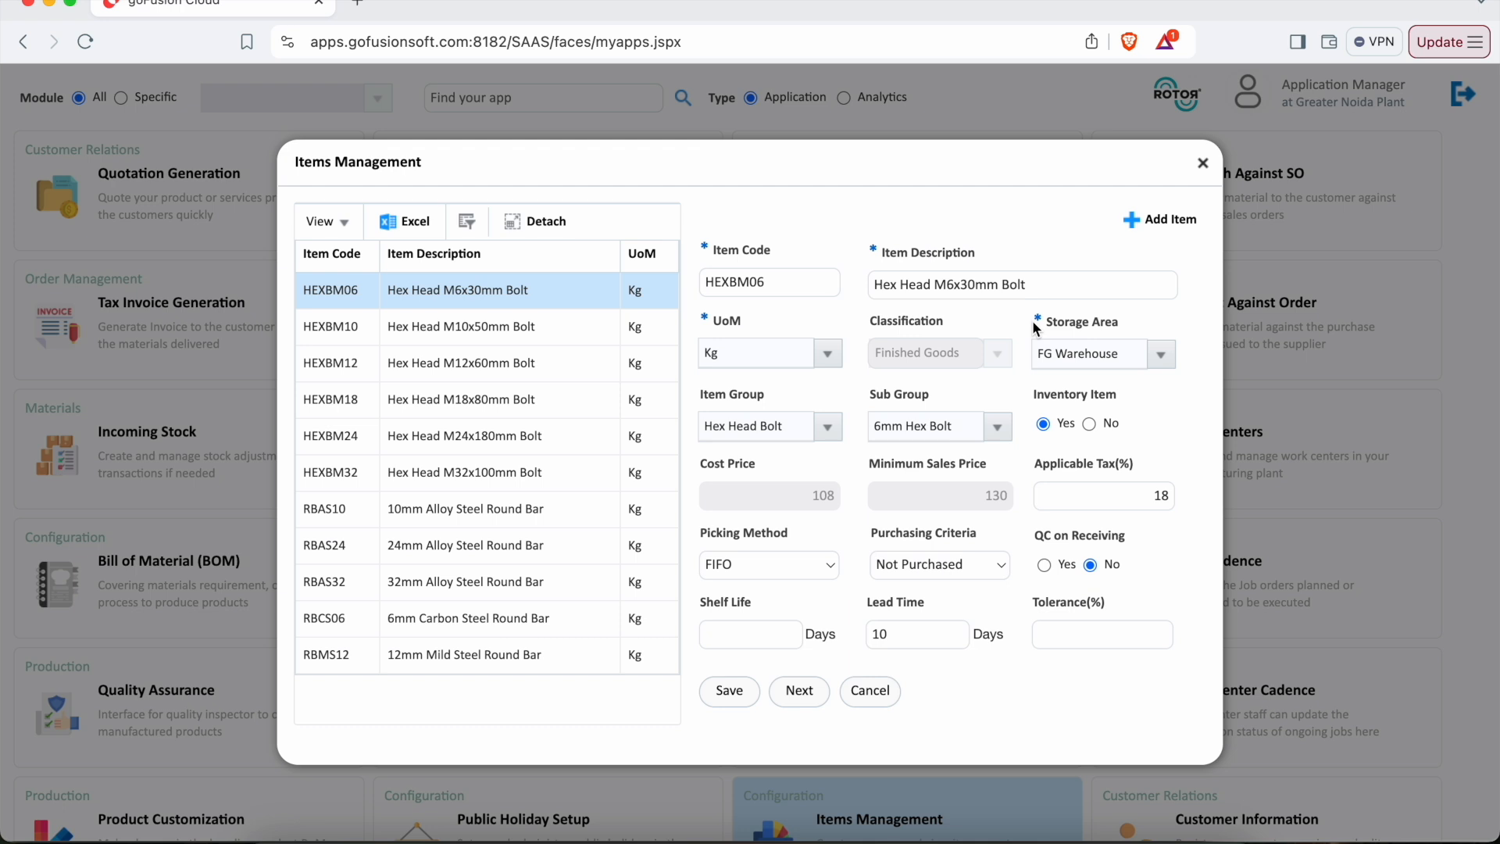
pyautogui.click(1172, 356)
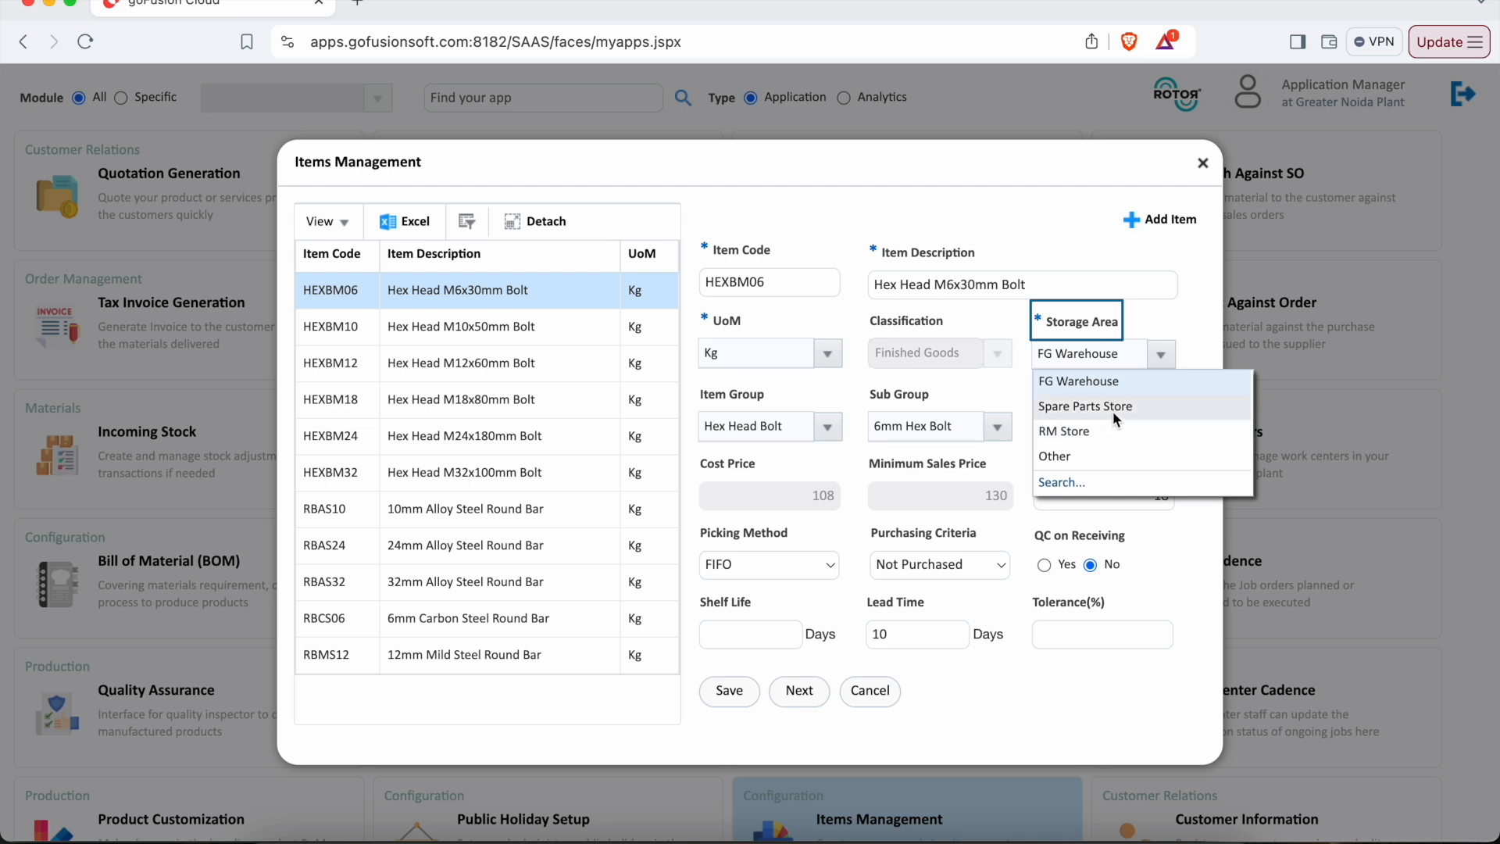
pyautogui.click(1045, 220)
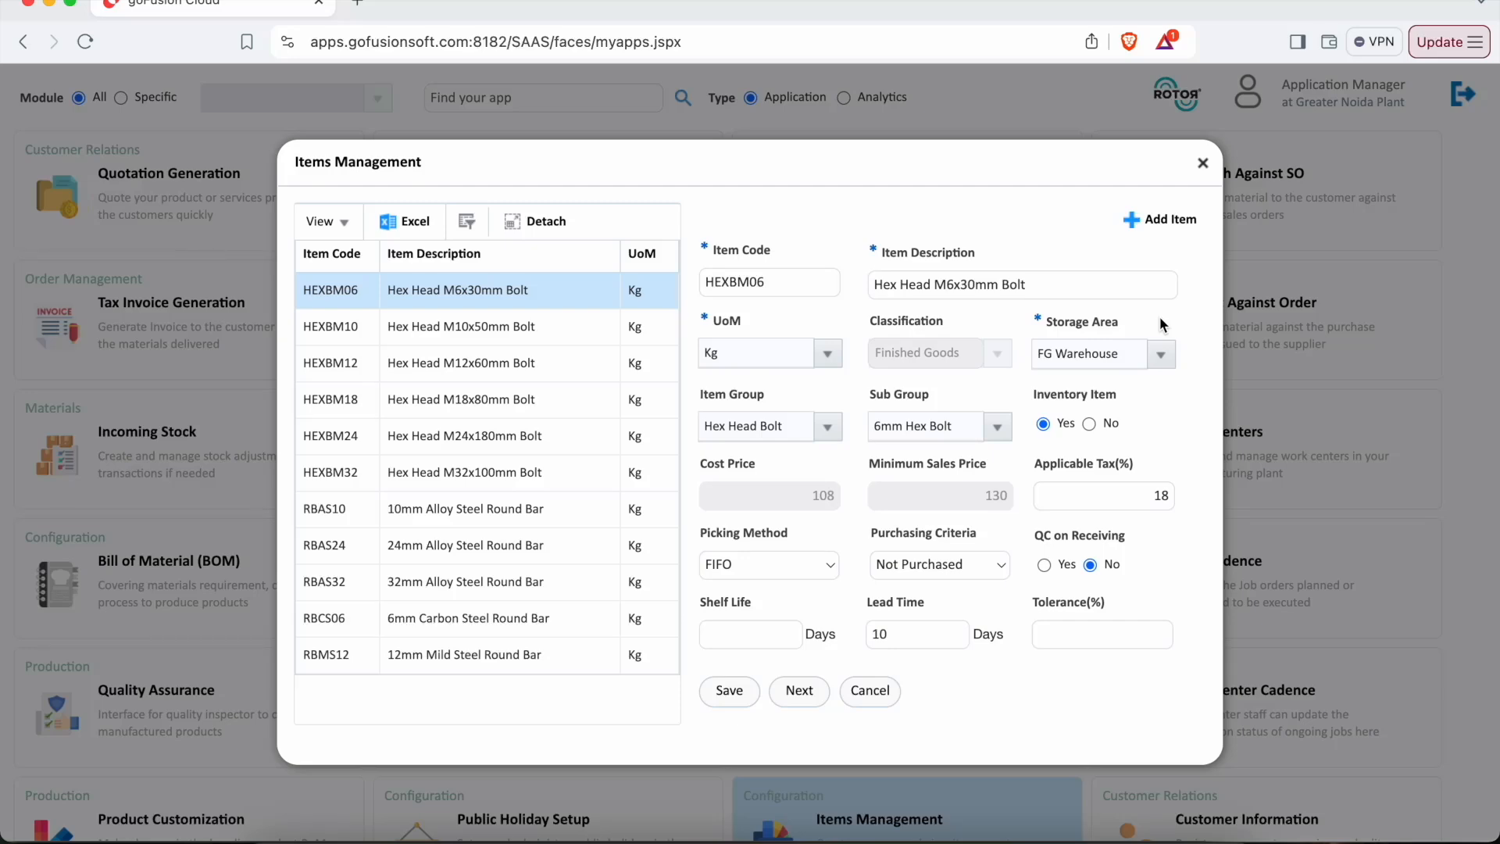
pyautogui.click(1203, 163)
# Assign the RM Store storage area to the Application Manager user in Store Keeper Profile
pyautogui.scroll(-8, 941, 545)
pyautogui.click(899, 486)
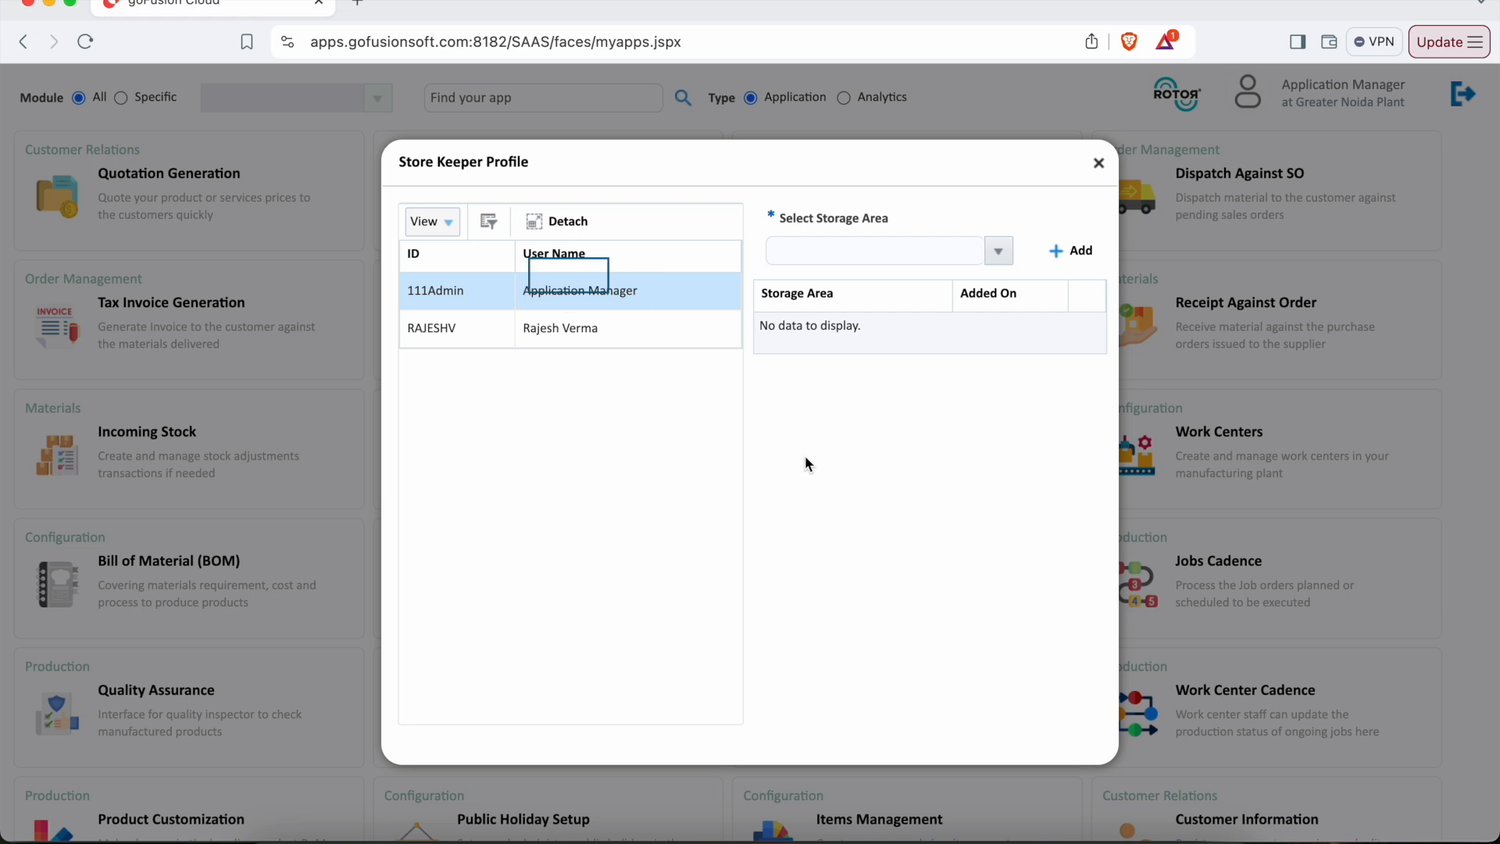
pyautogui.click(580, 295)
pyautogui.click(999, 252)
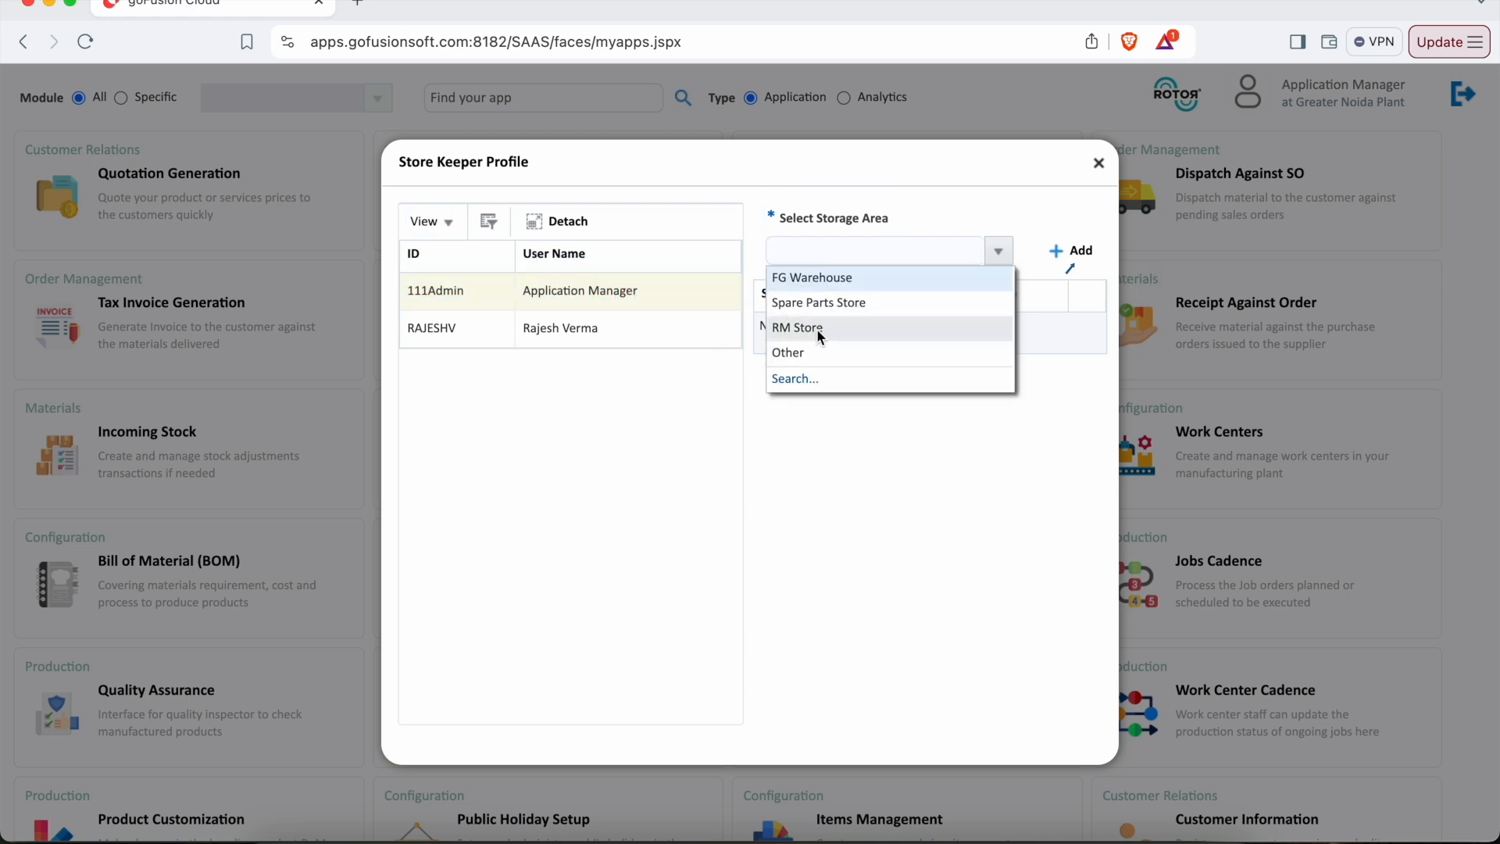
pyautogui.click(819, 328)
pyautogui.click(1082, 253)
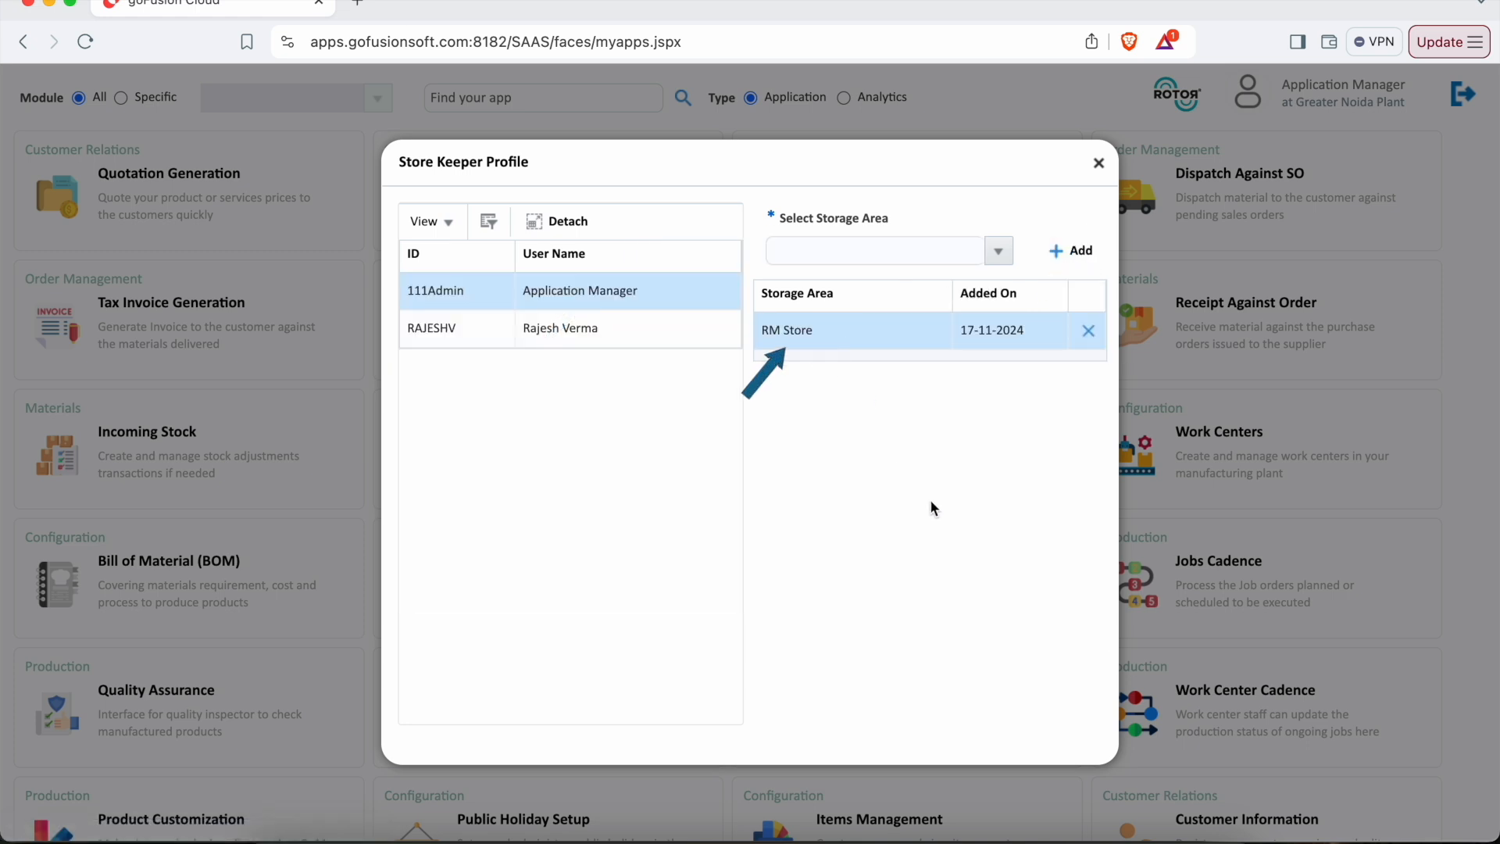
pyautogui.click(1001, 251)
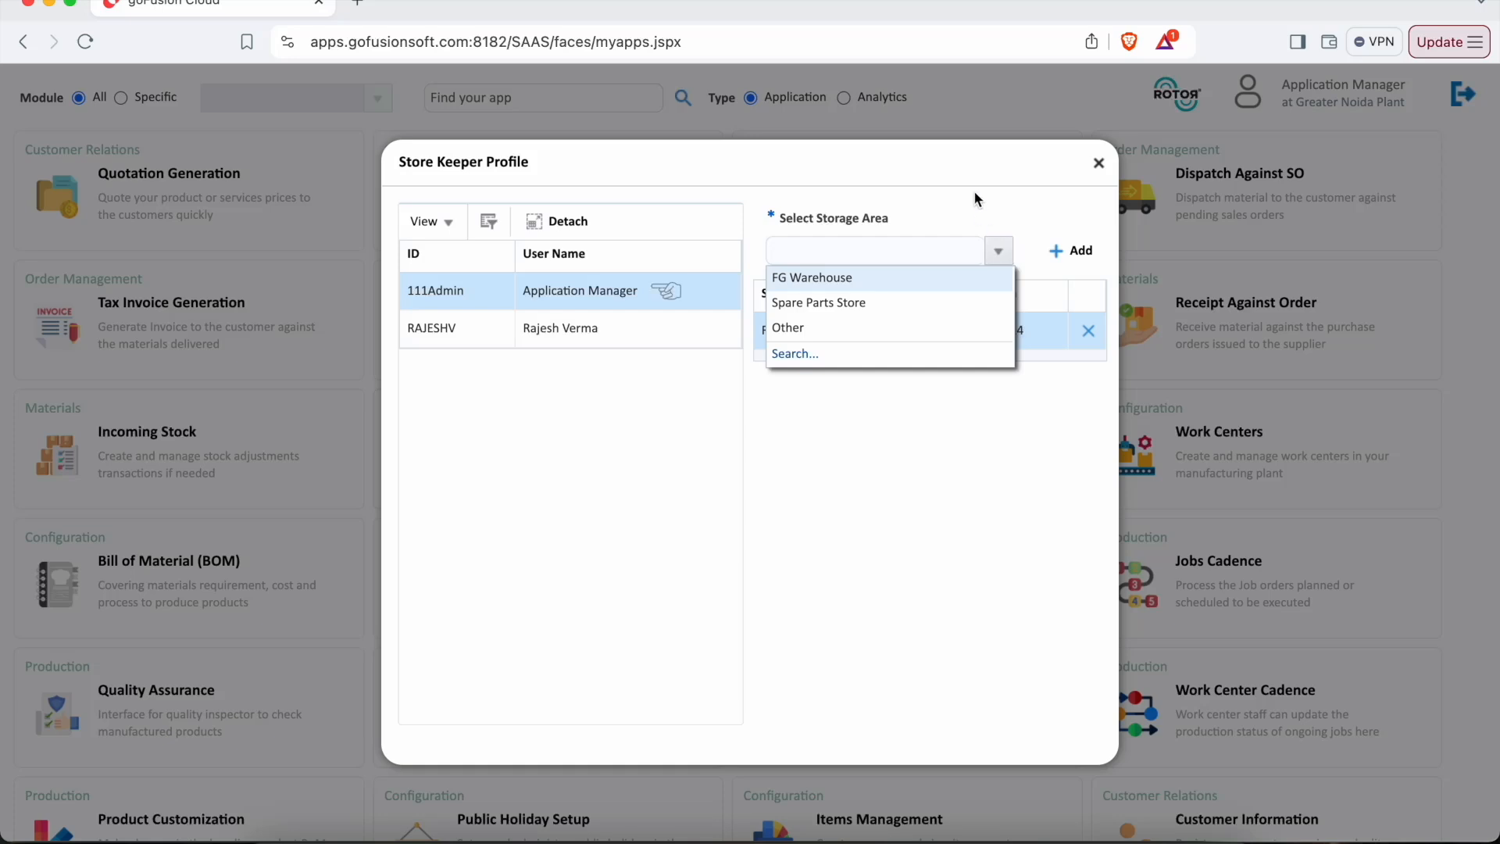
pyautogui.click(818, 306)
pyautogui.click(1074, 250)
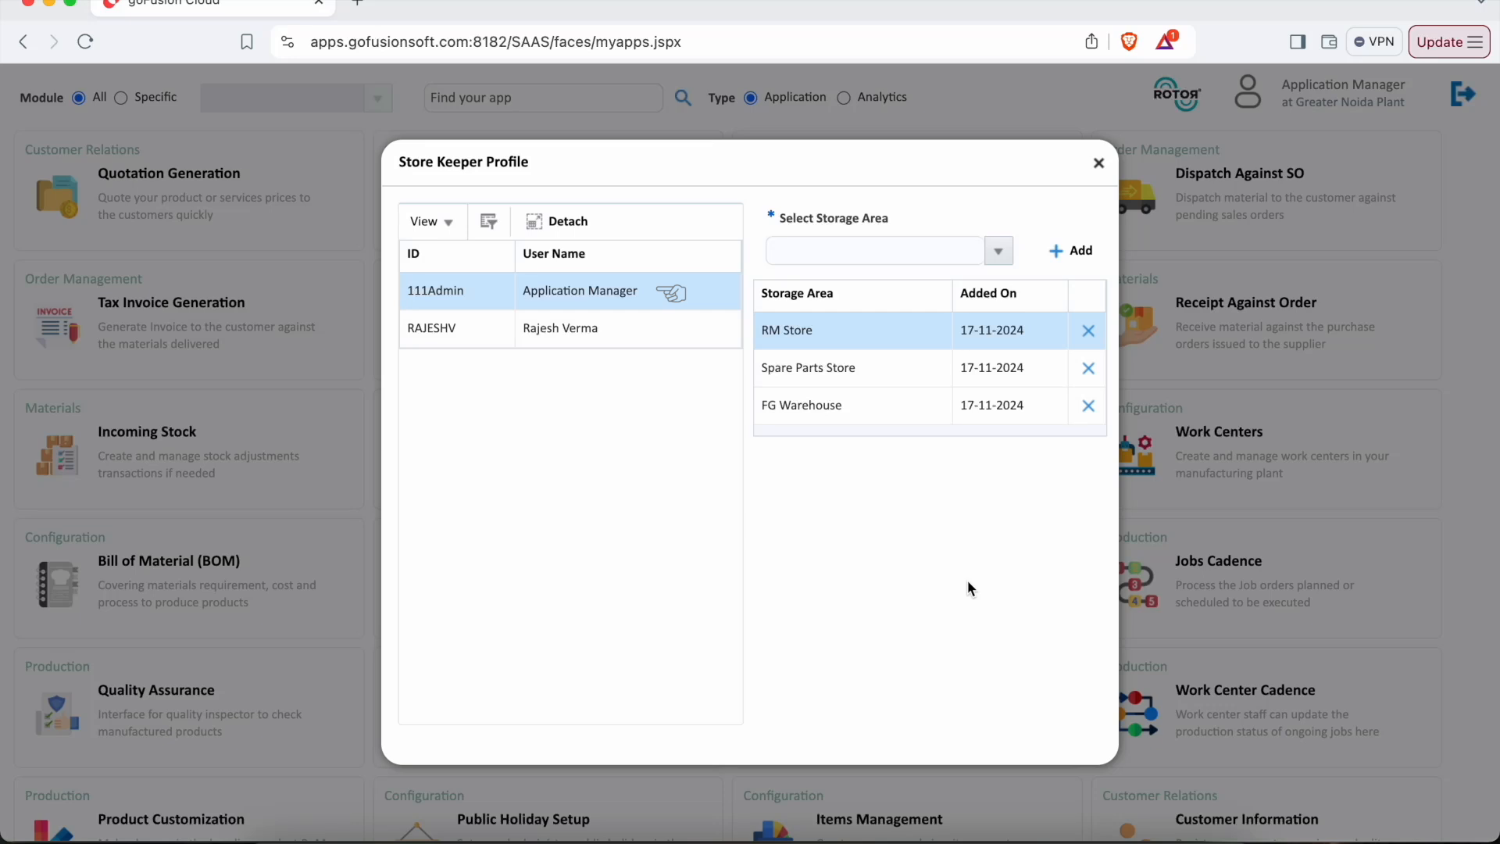
pyautogui.click(1099, 164)
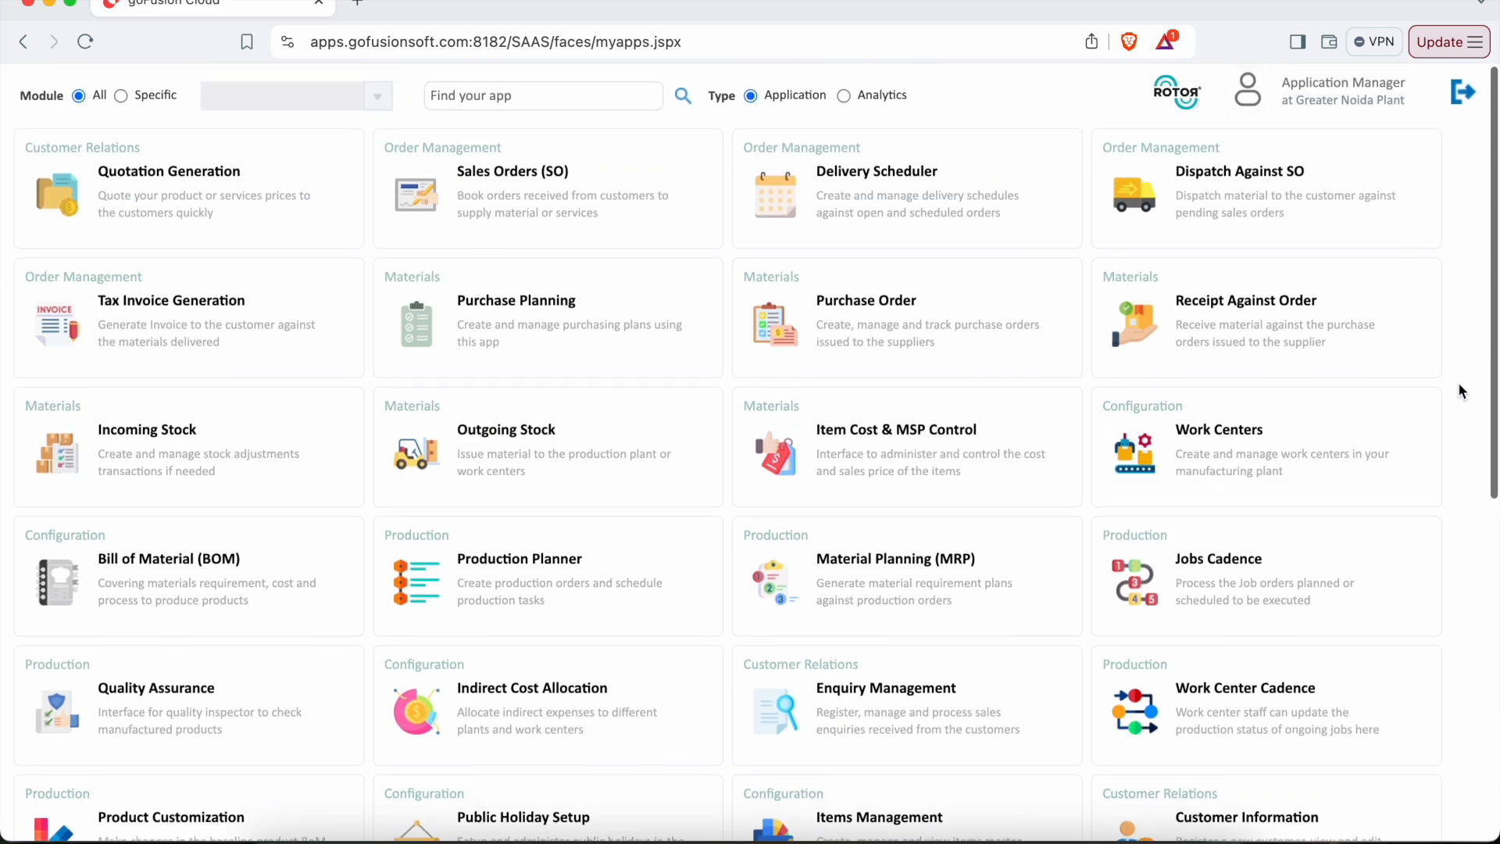
# Open the adhoc receipt in Incoming Stock, review its header details including the reason, and save it
pyautogui.scroll(8, 1458, 383)
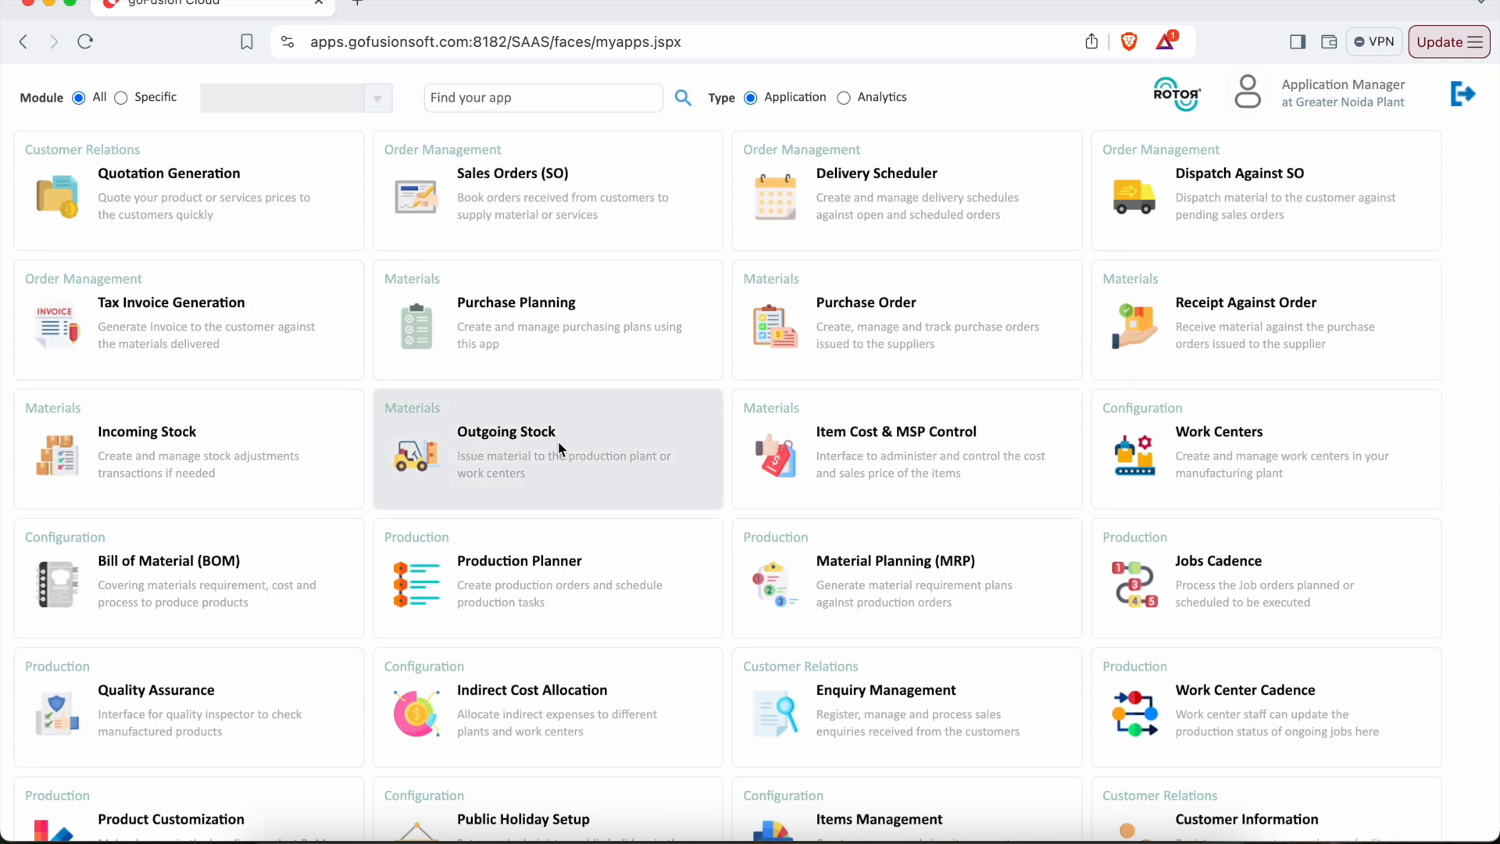
pyautogui.click(55, 453)
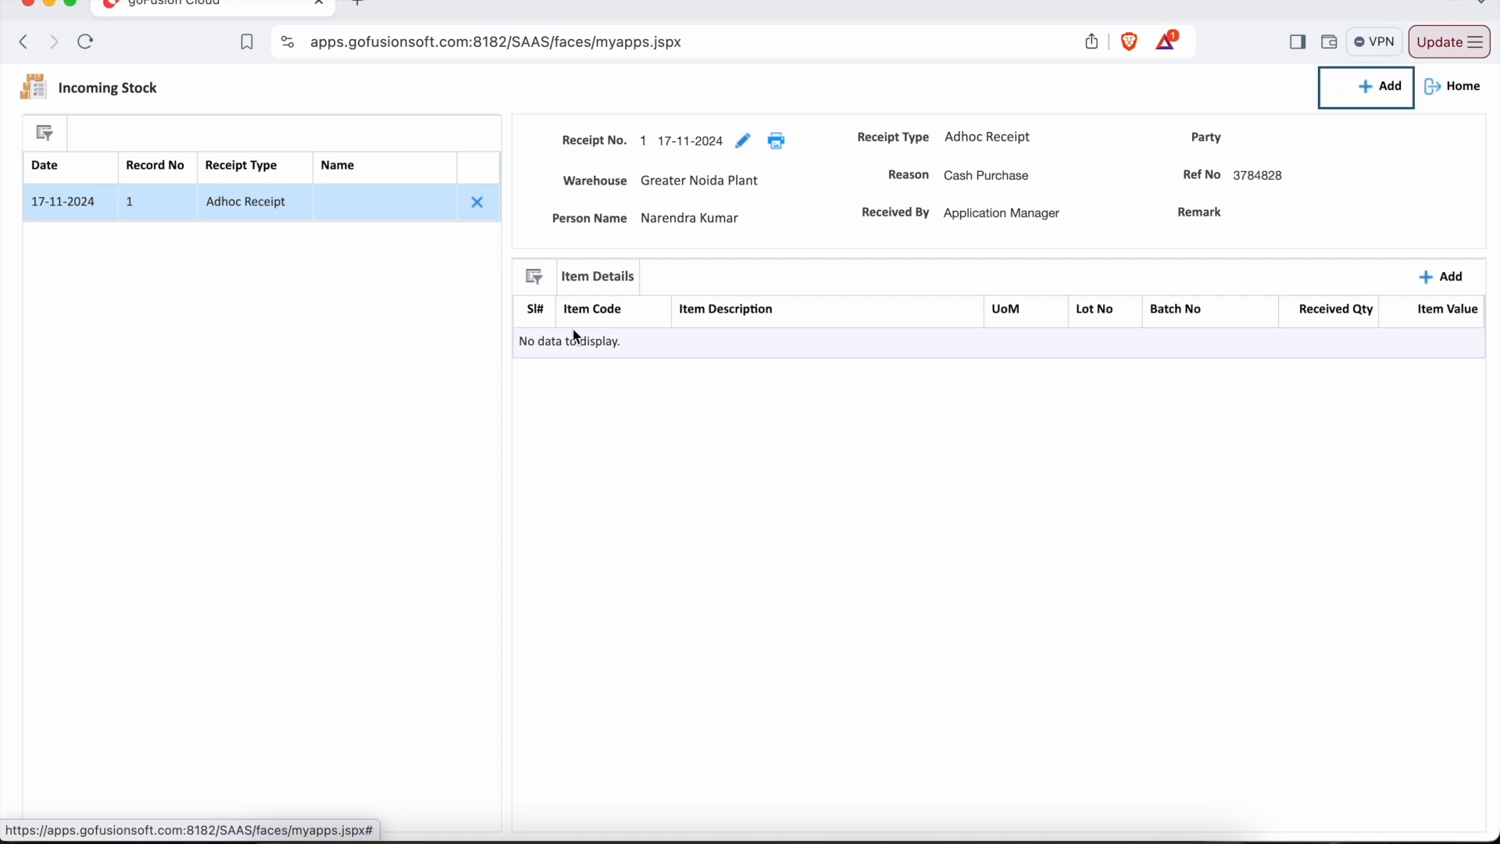
pyautogui.click(742, 148)
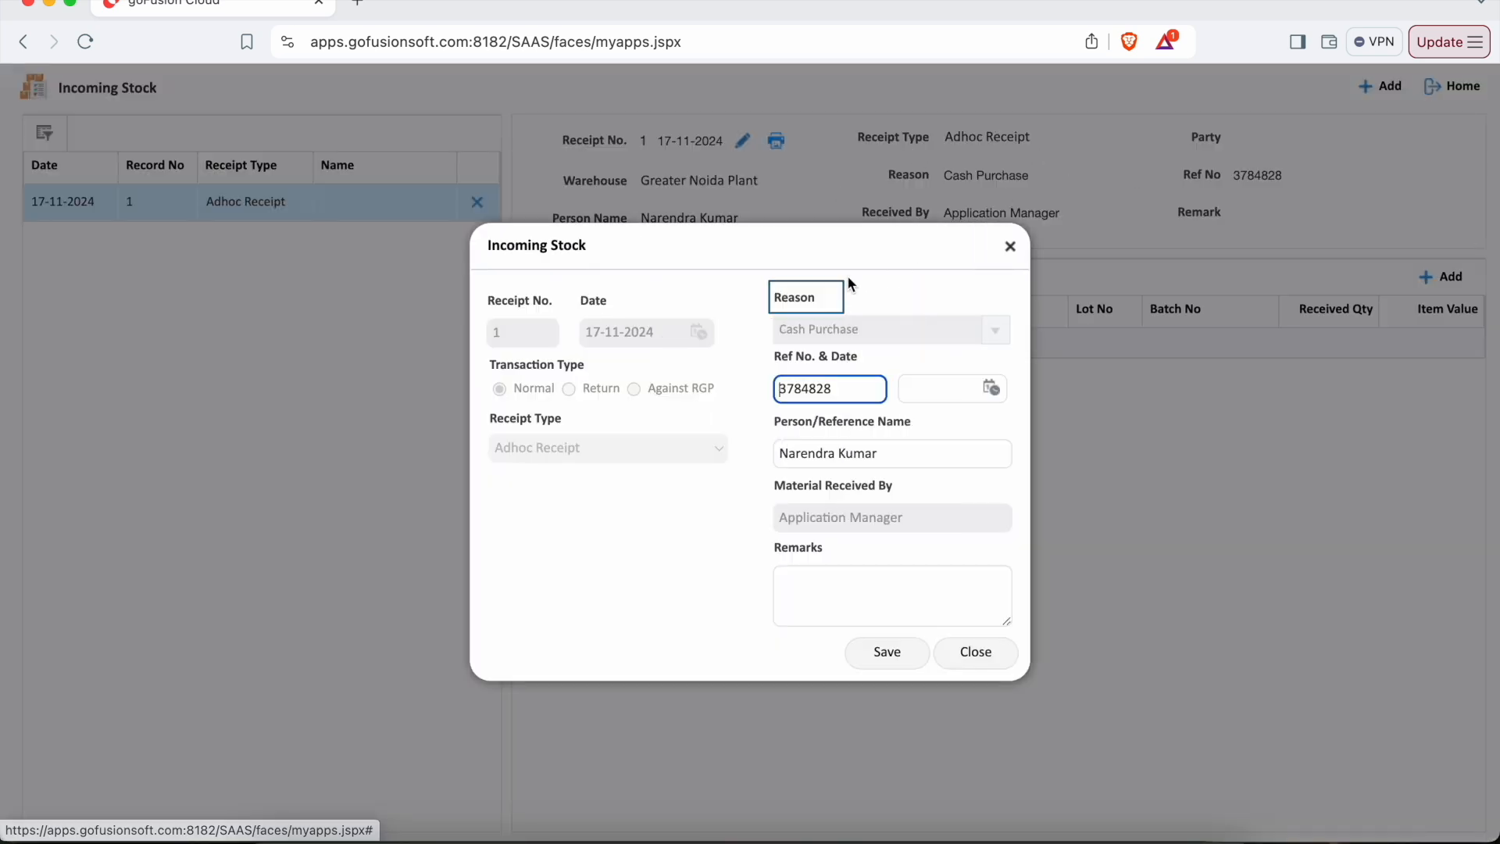
pyautogui.doubleClick(821, 303)
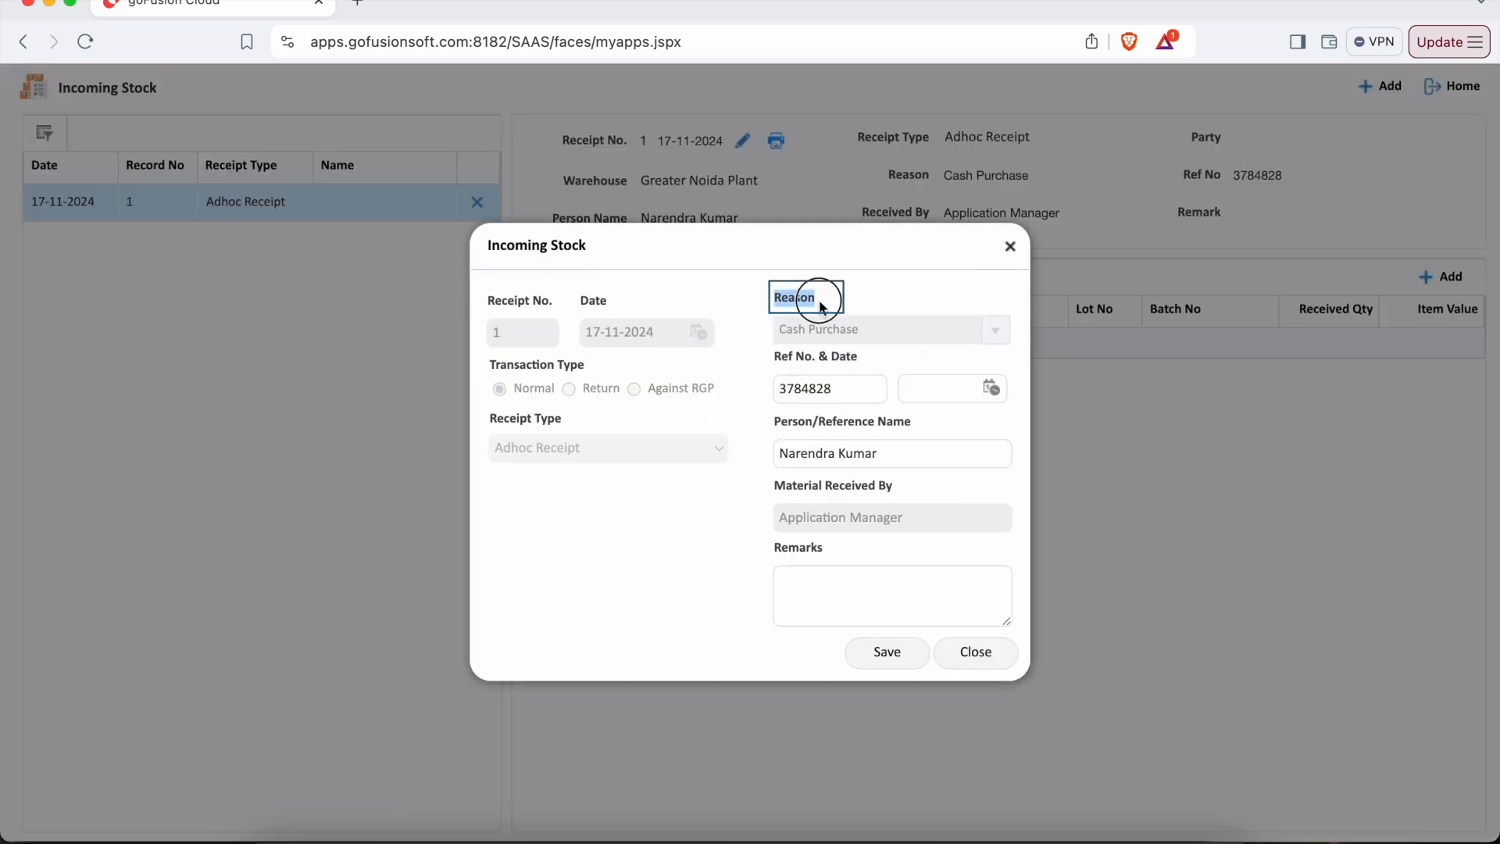
pyautogui.moveTo(864, 331); pyautogui.dragTo(770, 340)
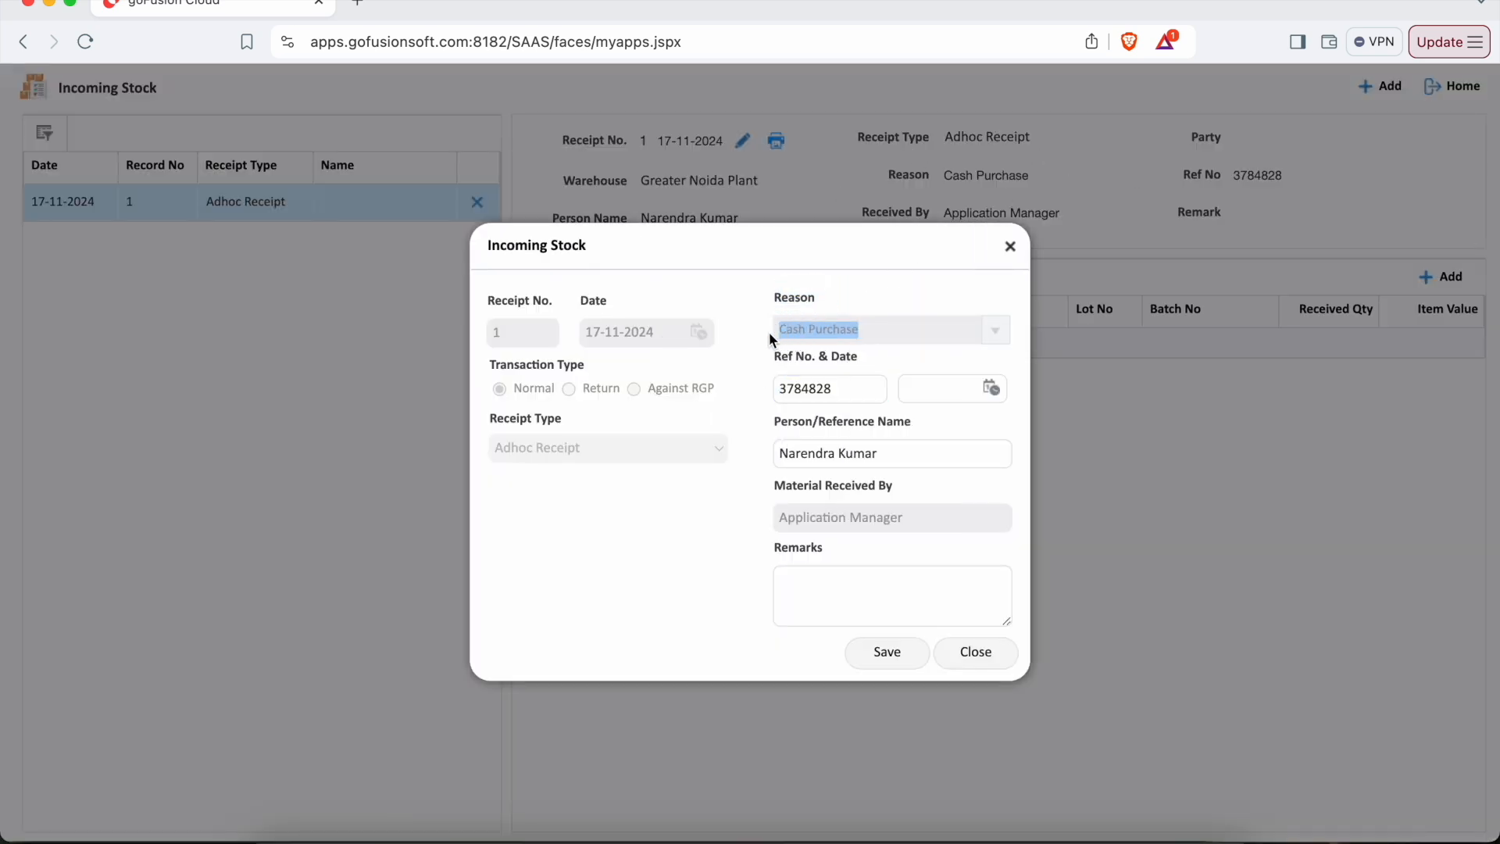
pyautogui.click(711, 560)
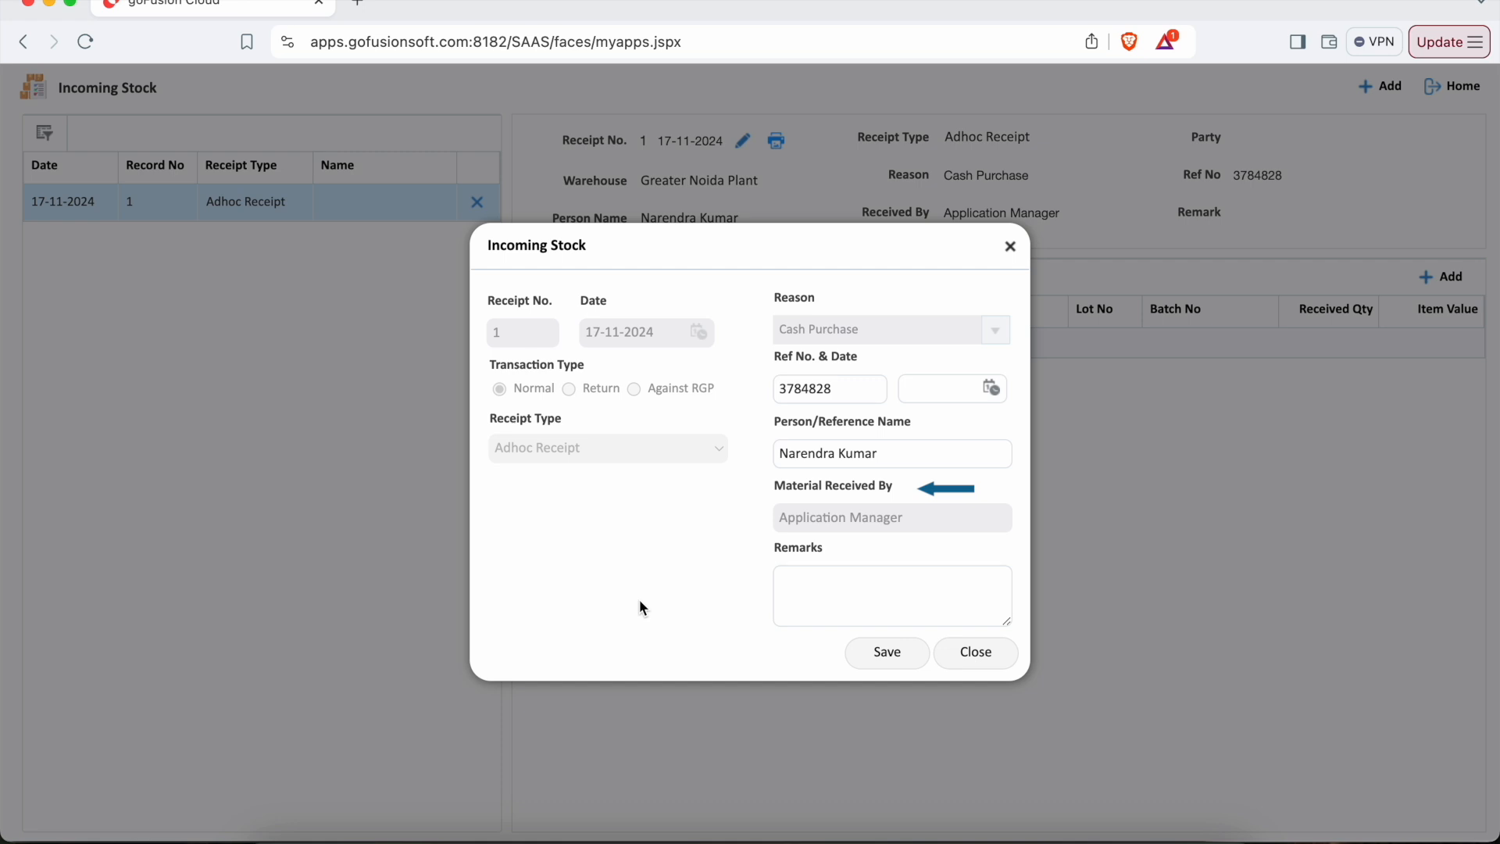
pyautogui.click(898, 657)
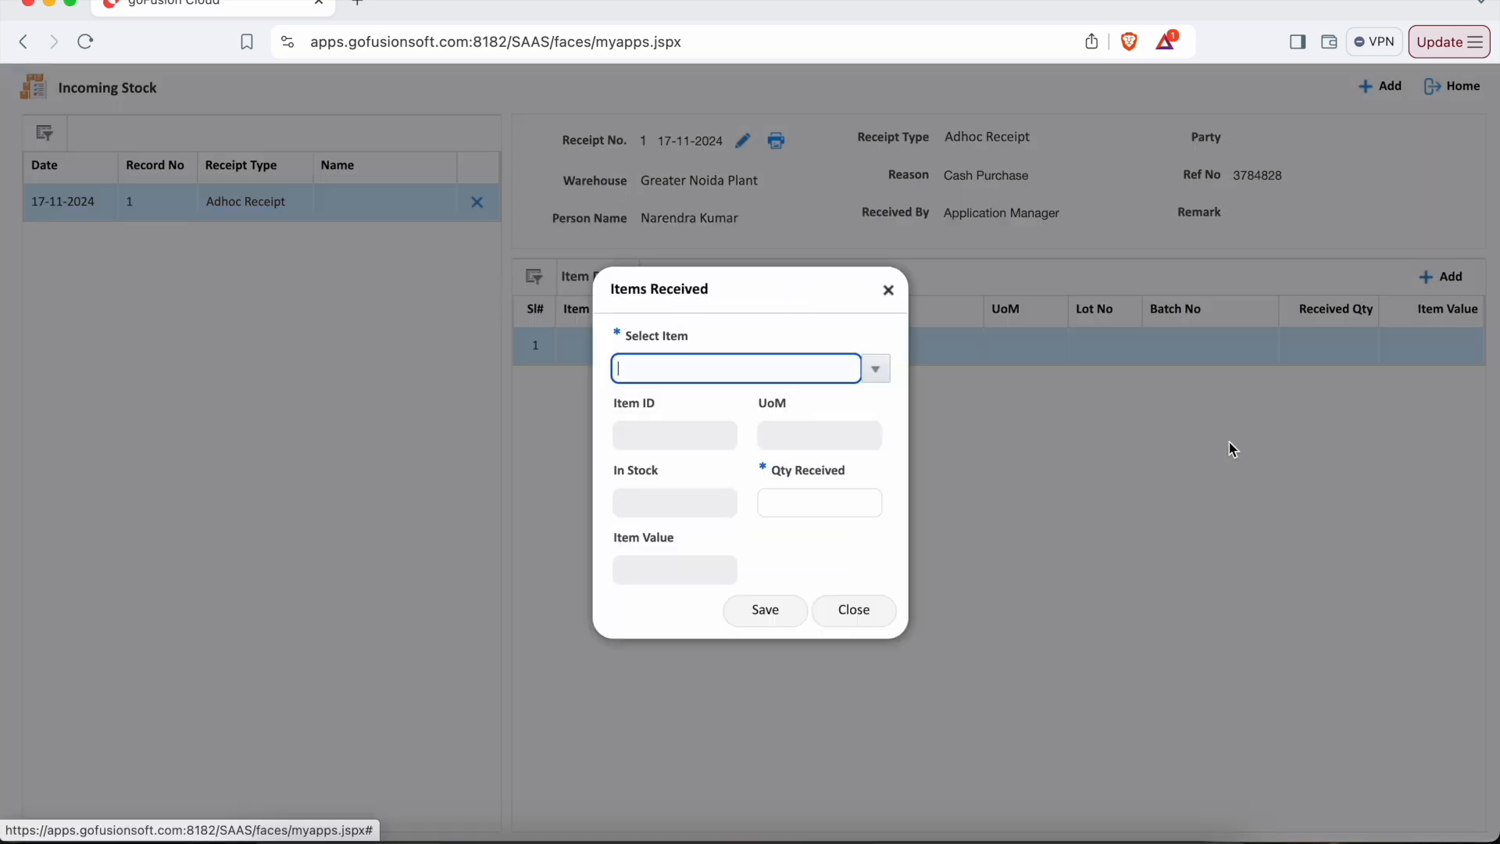
# Record received round bars: 24mm Alloy Steel 4000, 10mm Alloy Steel 5000, 18mm Mild Steel 5800, 32mm Alloy Steel 6000, and 6mm Carbon Steel 4800 Kg
pyautogui.click(878, 370)
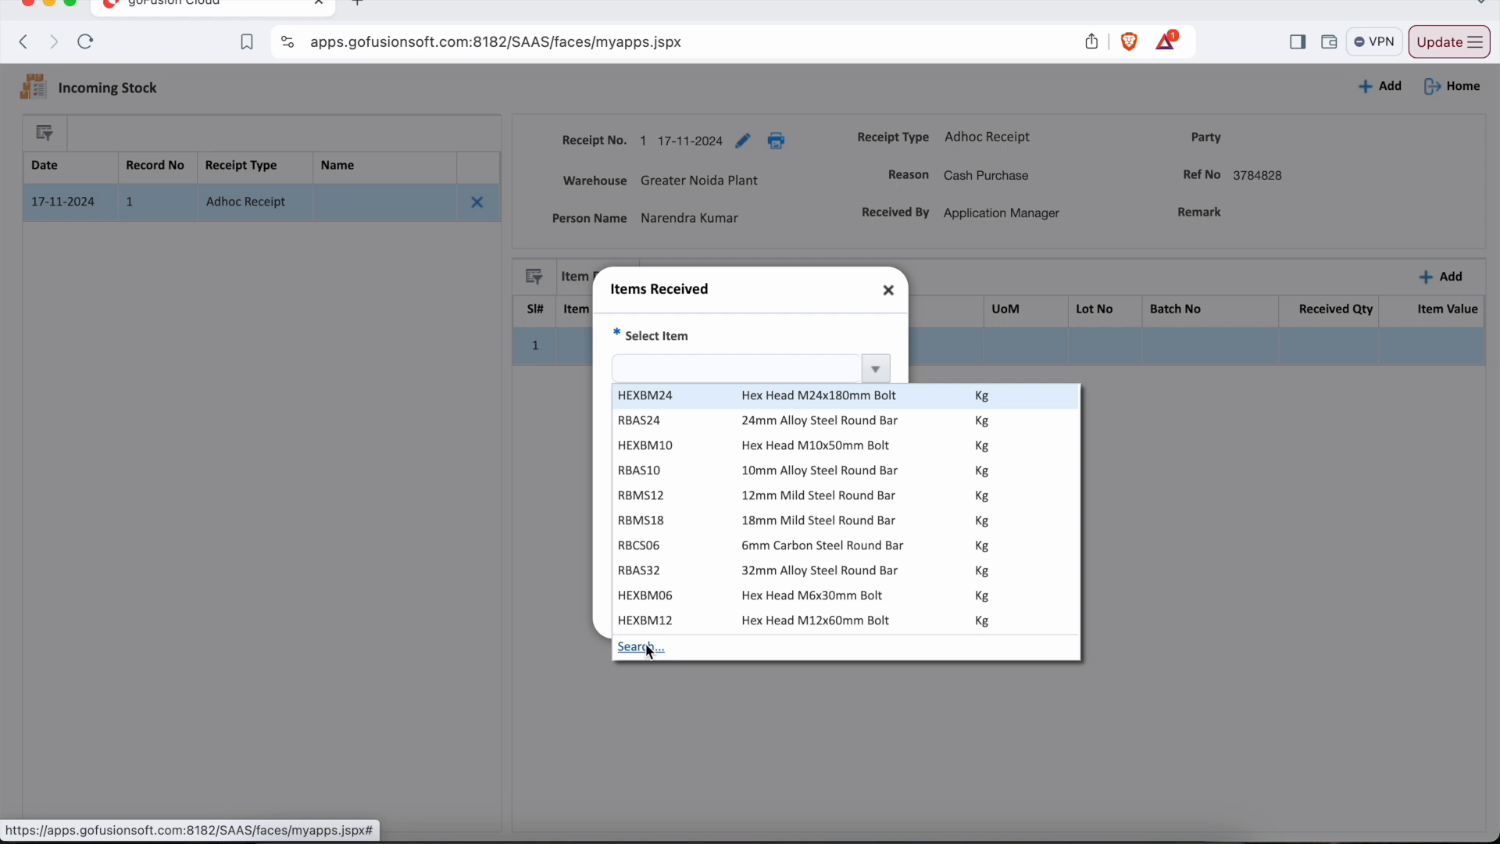
pyautogui.click(769, 421)
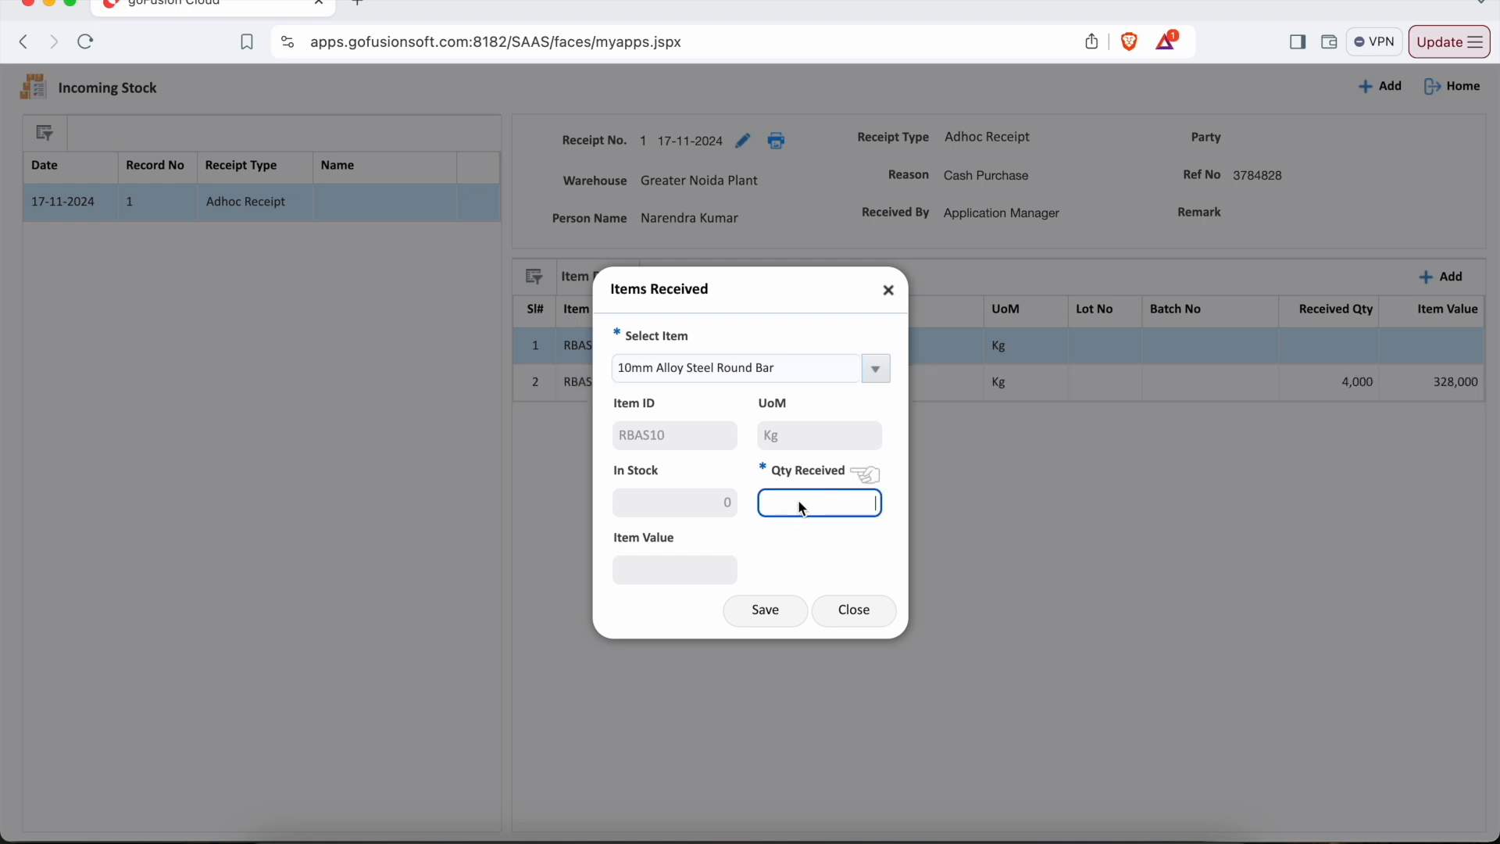
pyautogui.write('500')
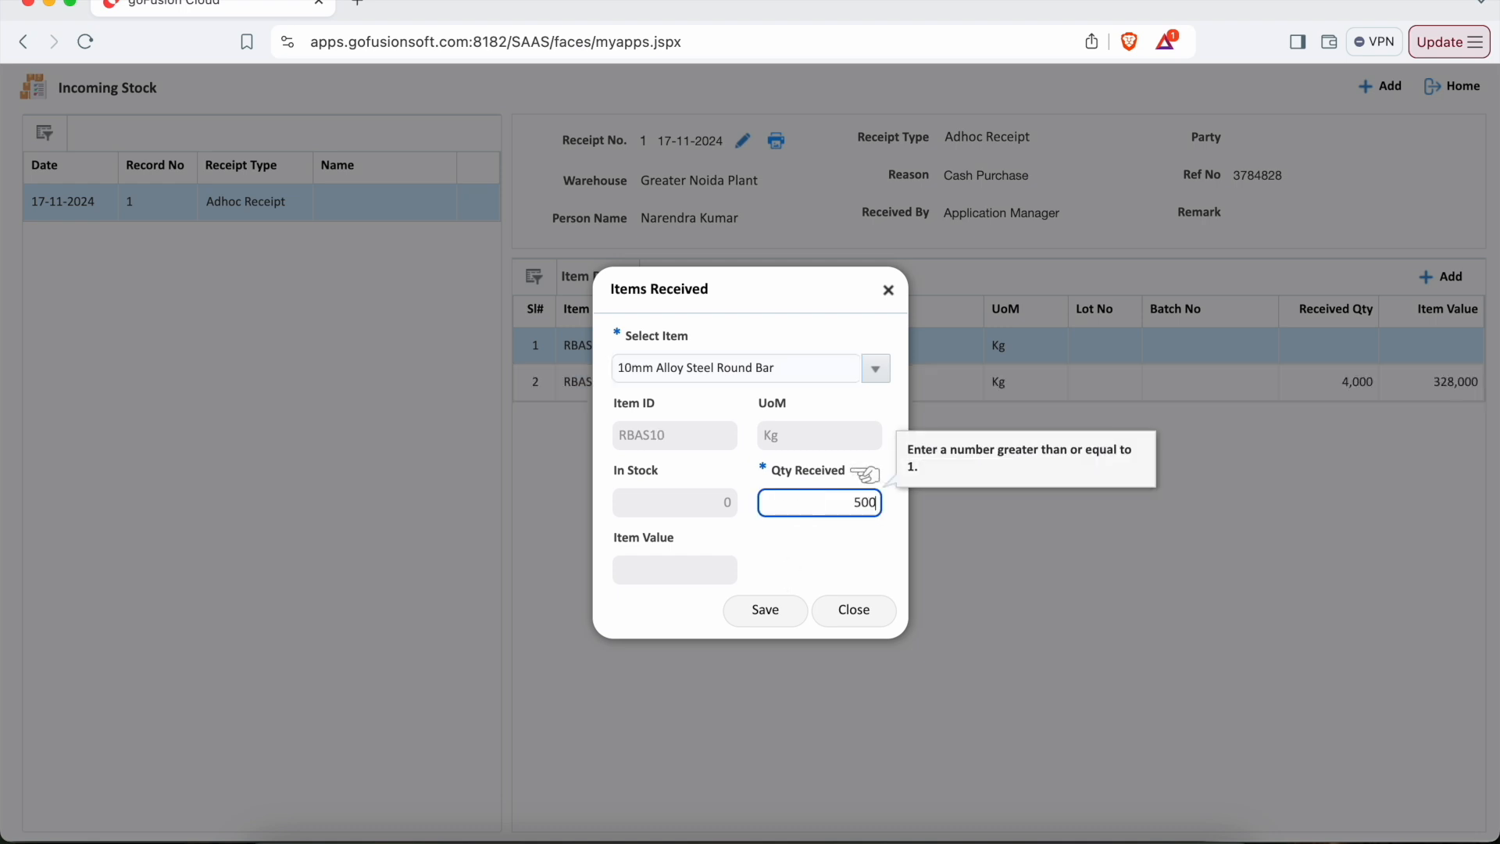
pyautogui.write('0')
pyautogui.click(809, 541)
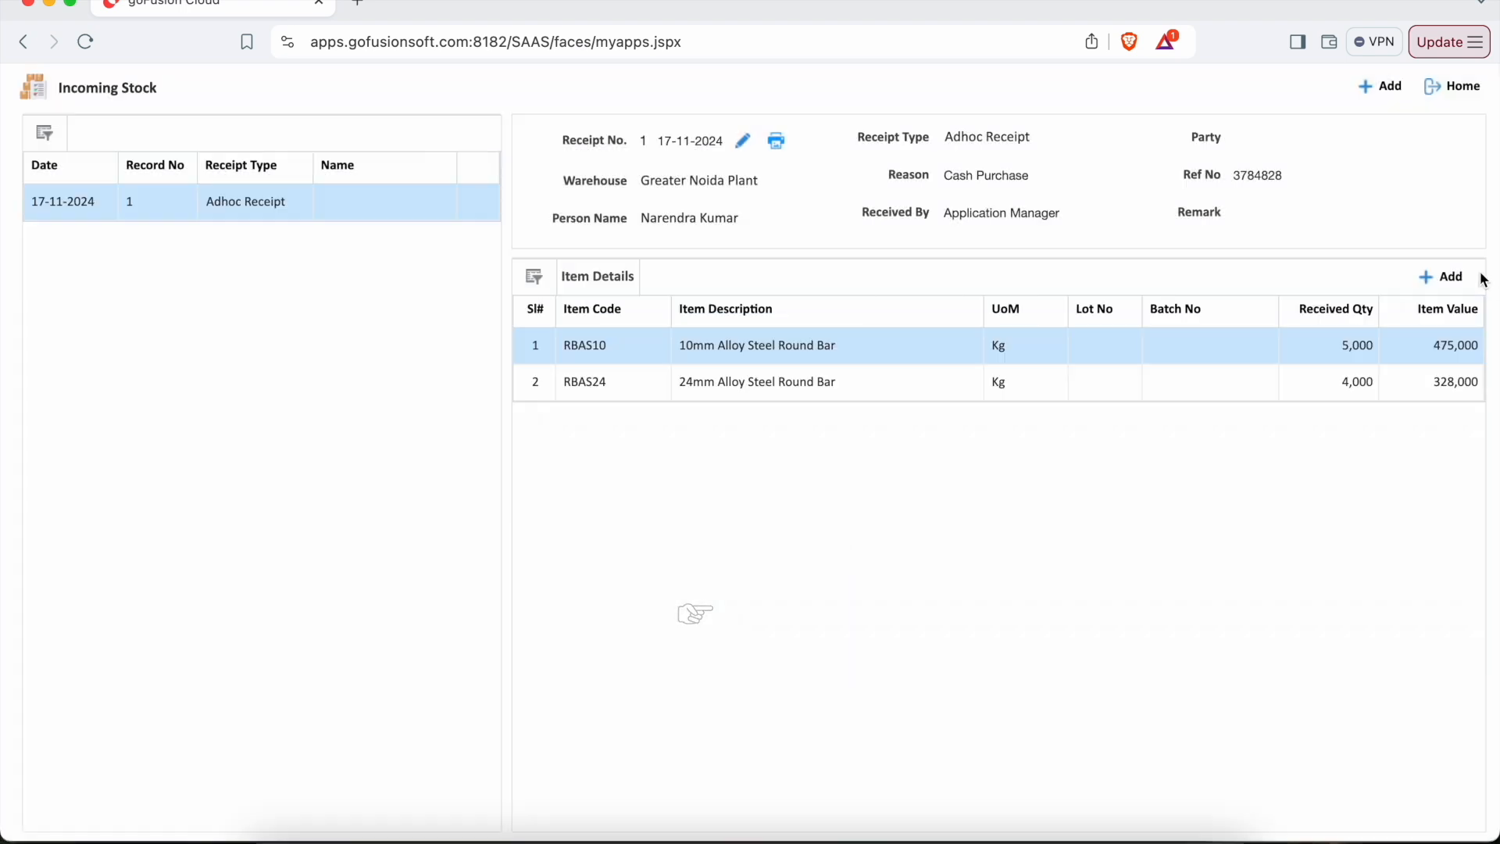
pyautogui.click(1449, 278)
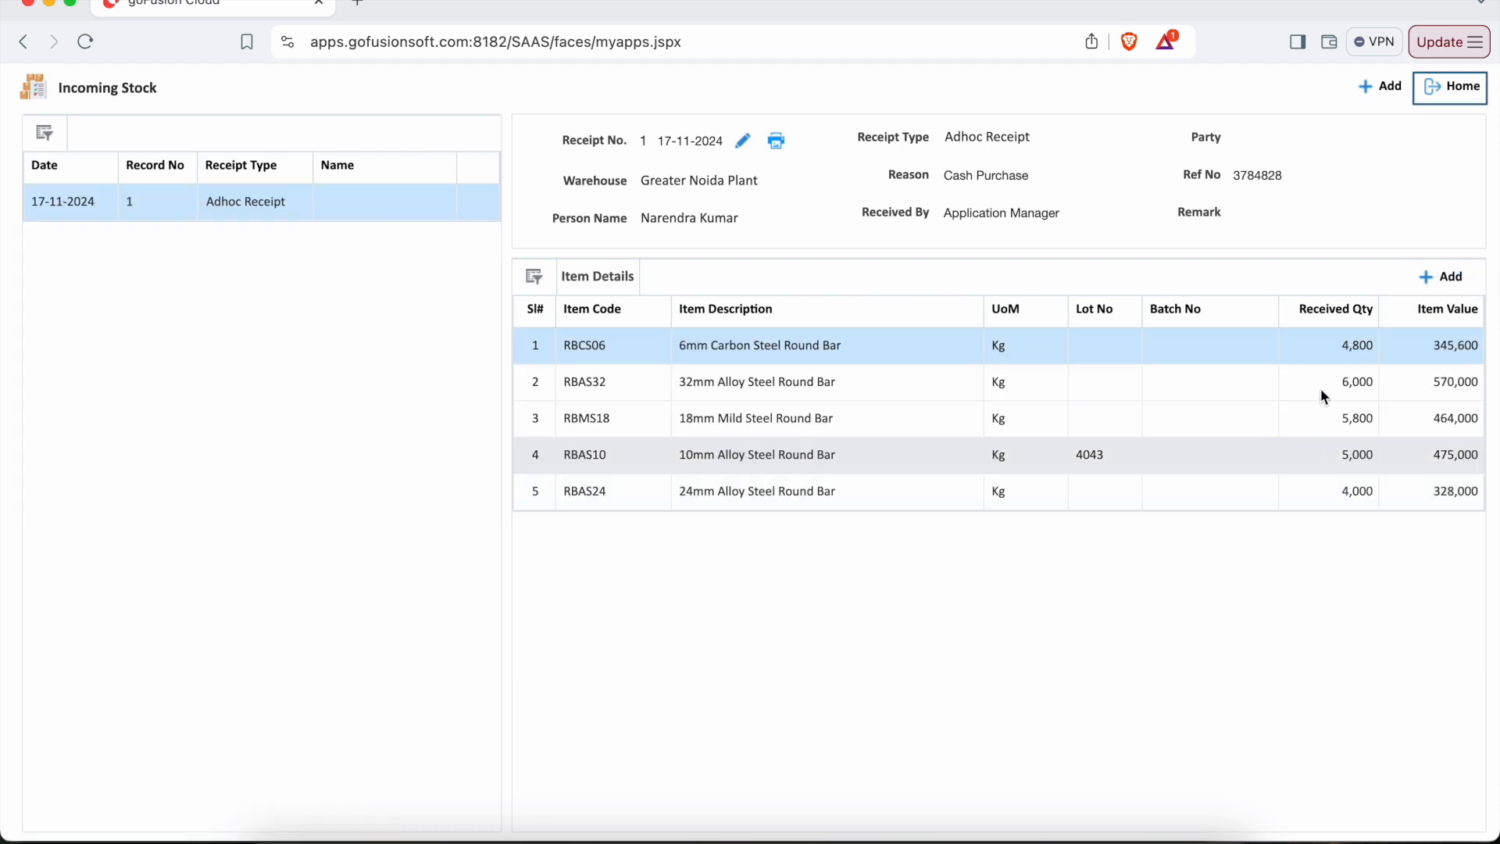
# Look up the current stock of items in the RM Store storage area with Stock Status Analytics
pyautogui.click(1464, 95)
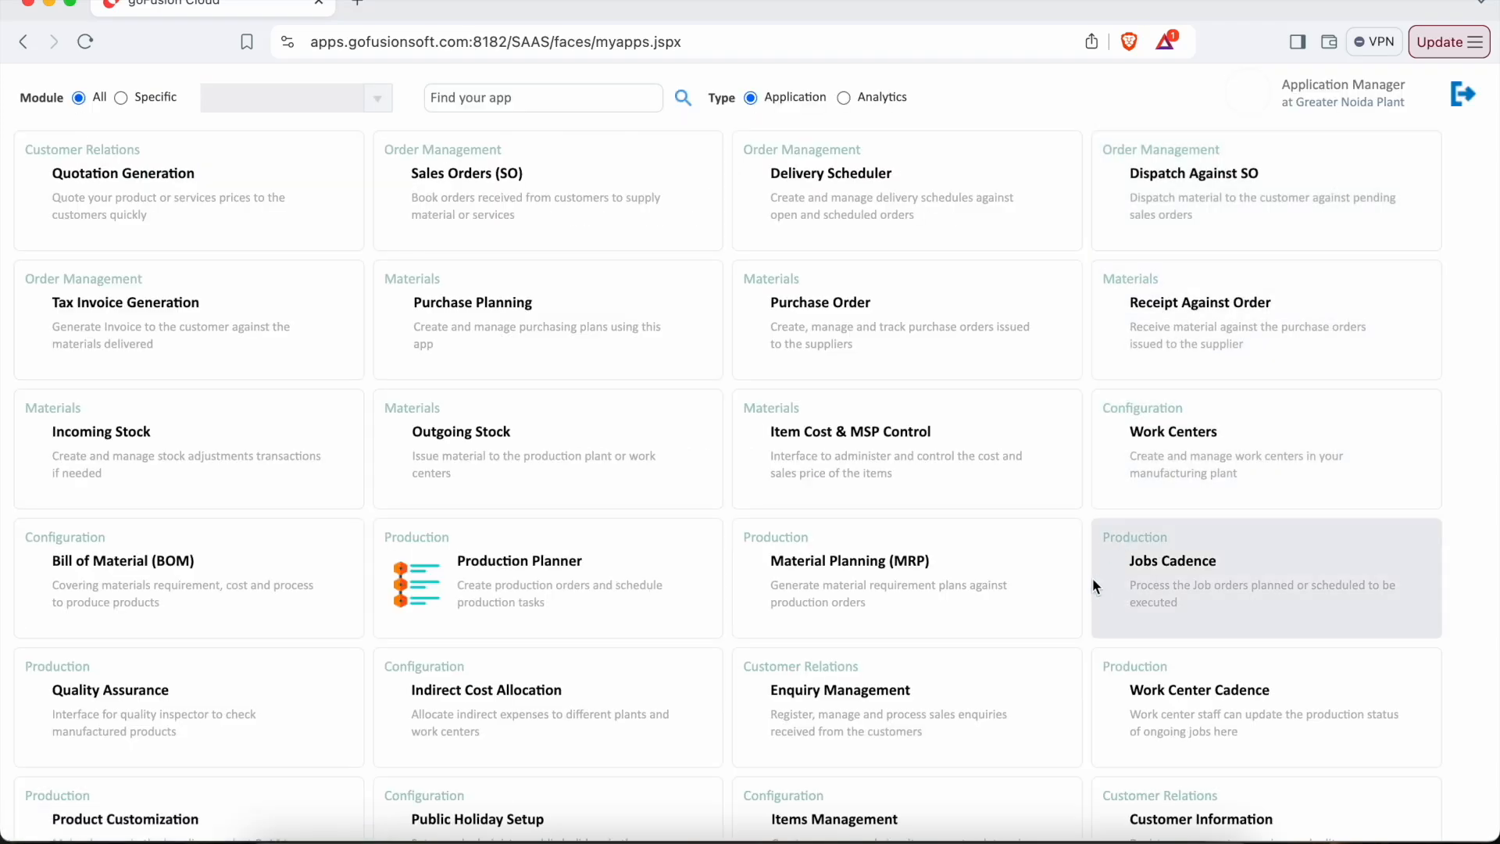
pyautogui.scroll(-3, 1095, 586)
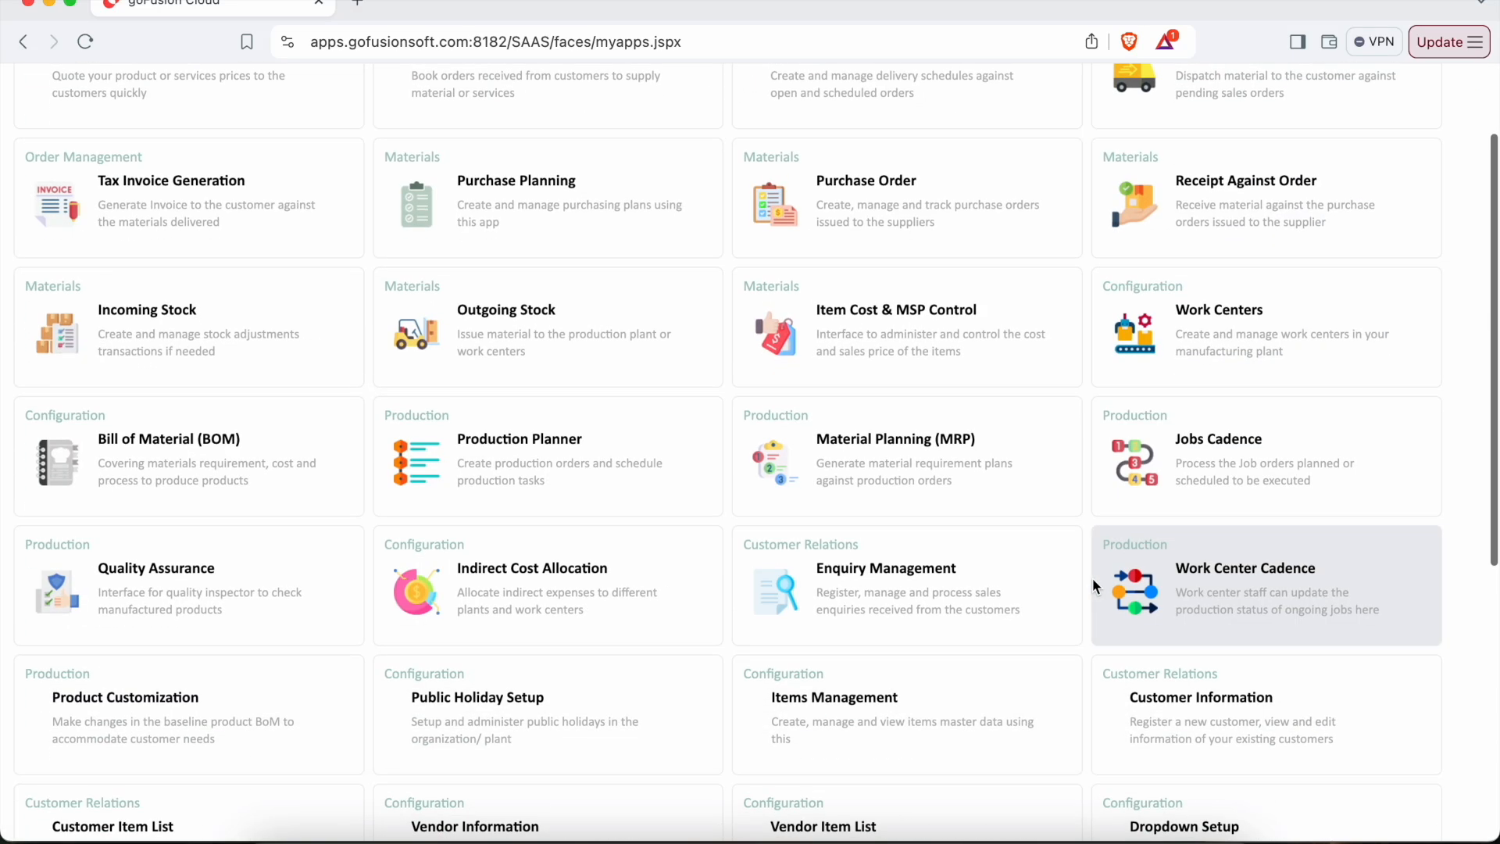
pyautogui.scroll(-3, 1092, 578)
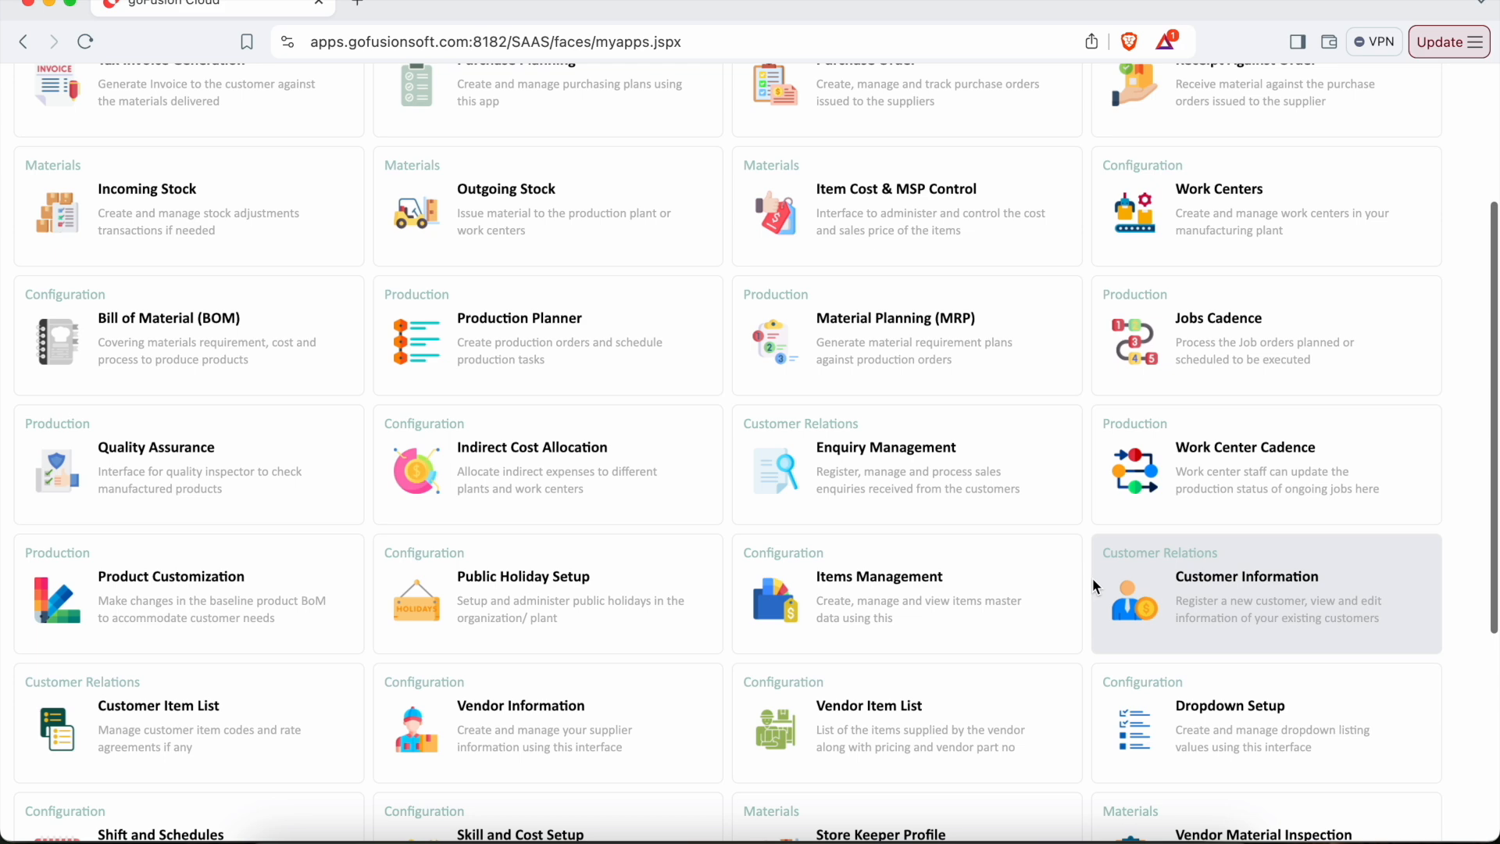
pyautogui.scroll(-2, 1092, 578)
pyautogui.scroll(8, 1092, 578)
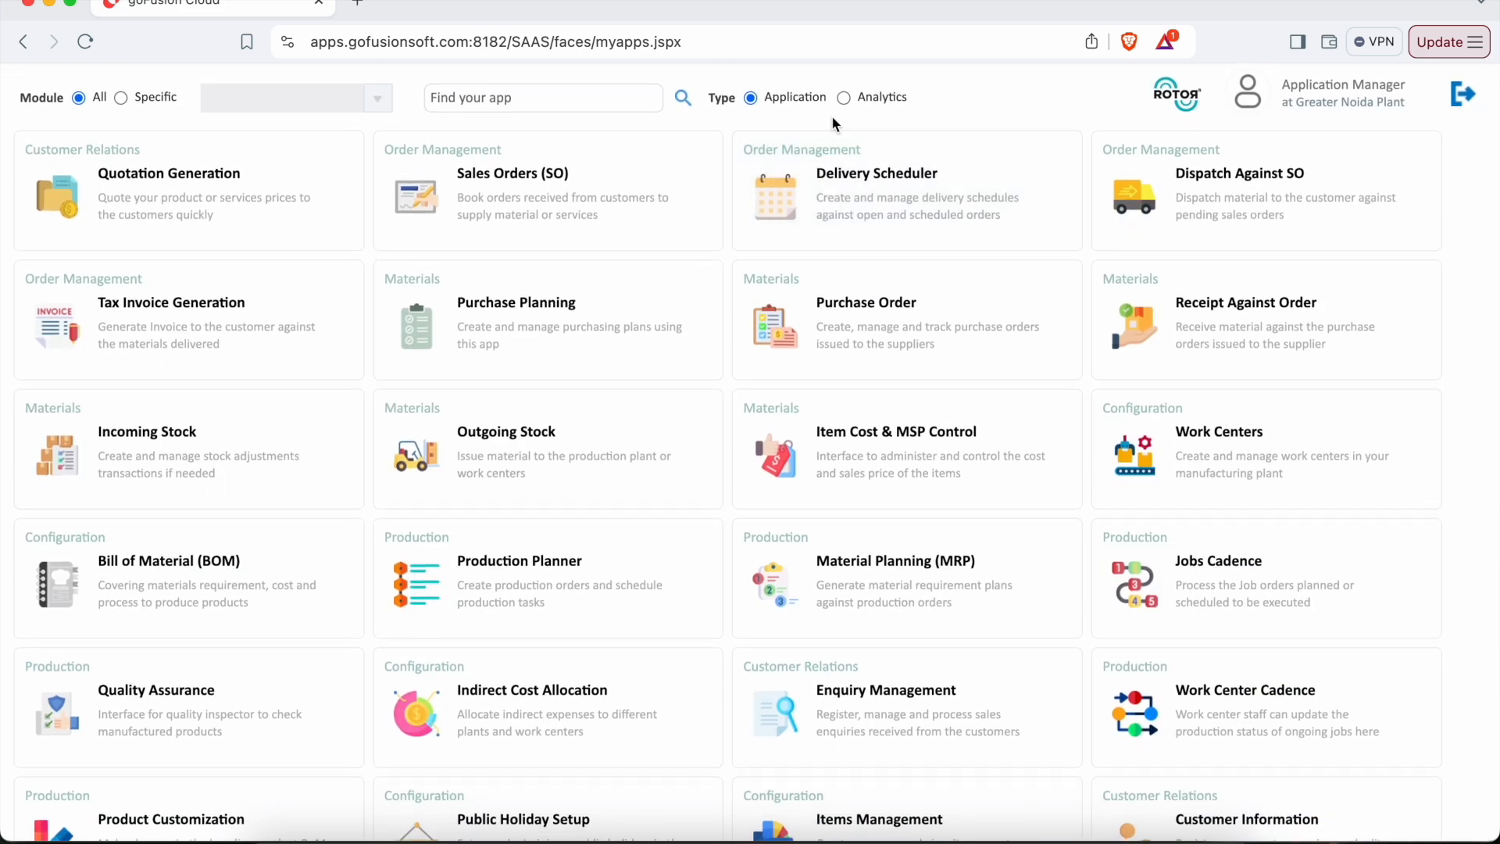
pyautogui.click(893, 104)
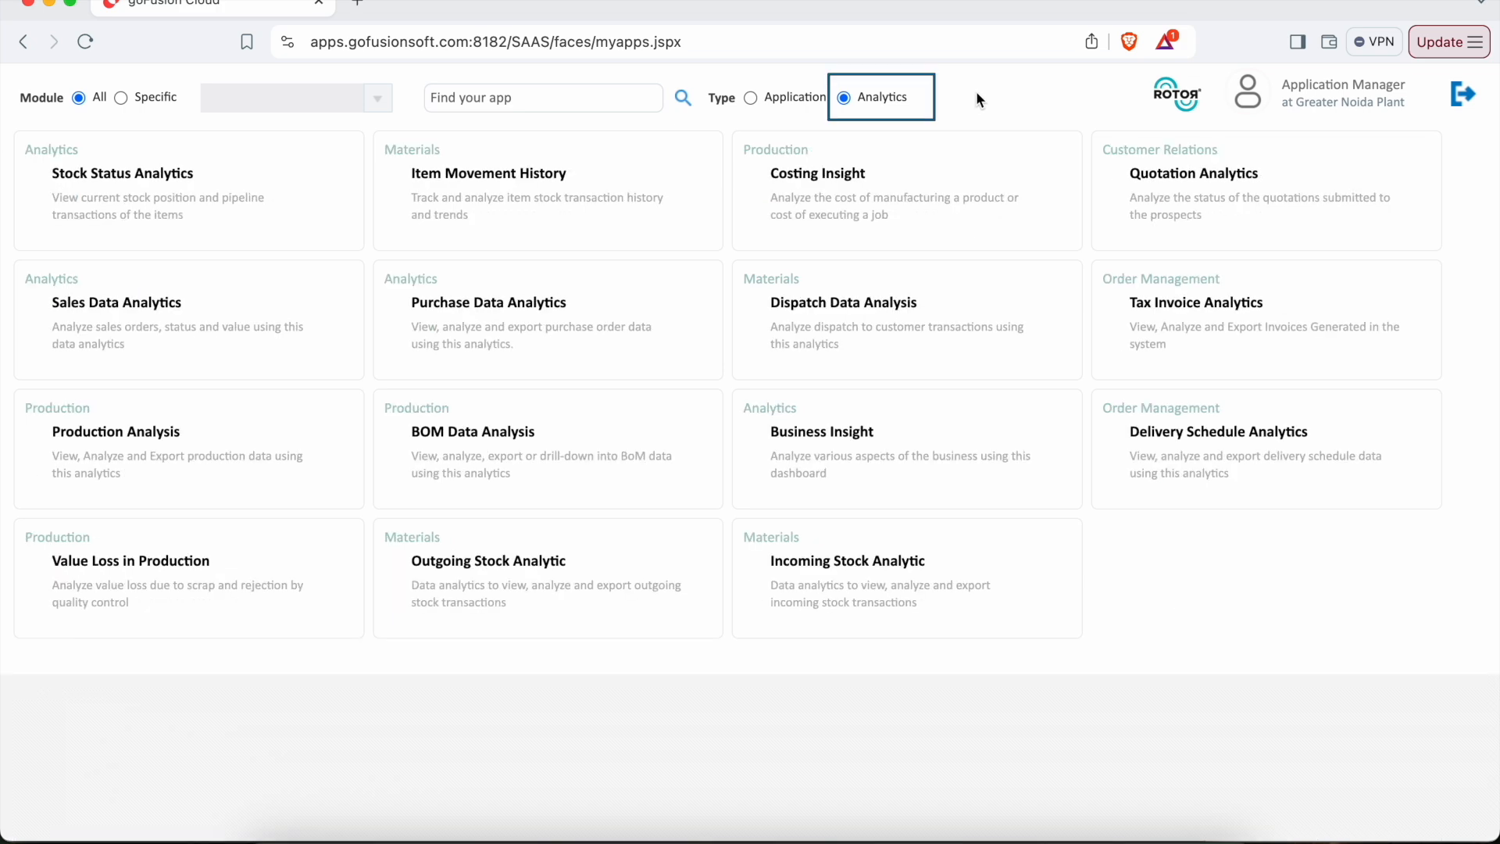
pyautogui.click(60, 211)
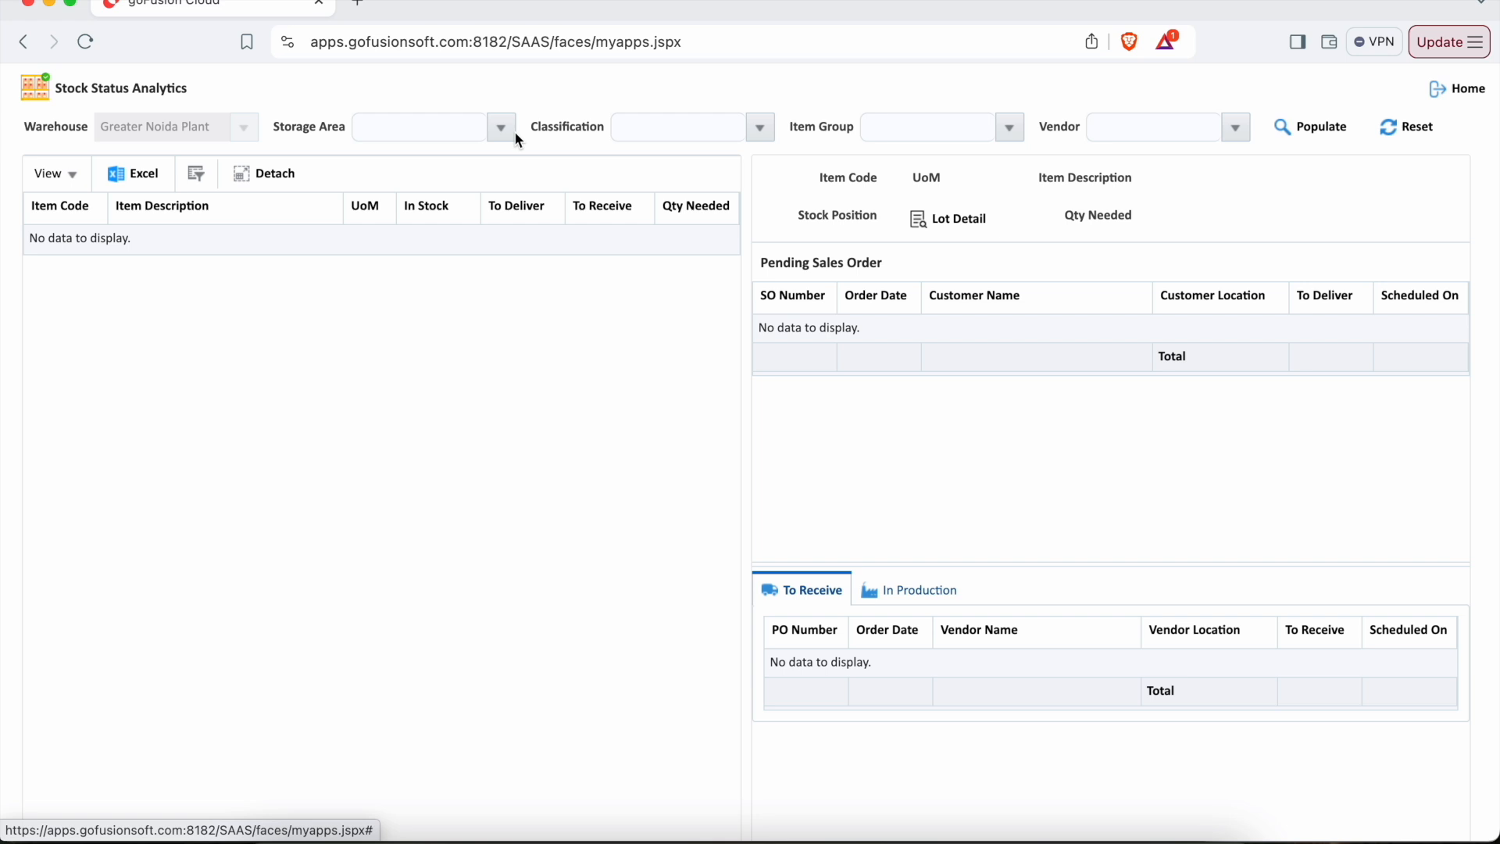
pyautogui.click(504, 133)
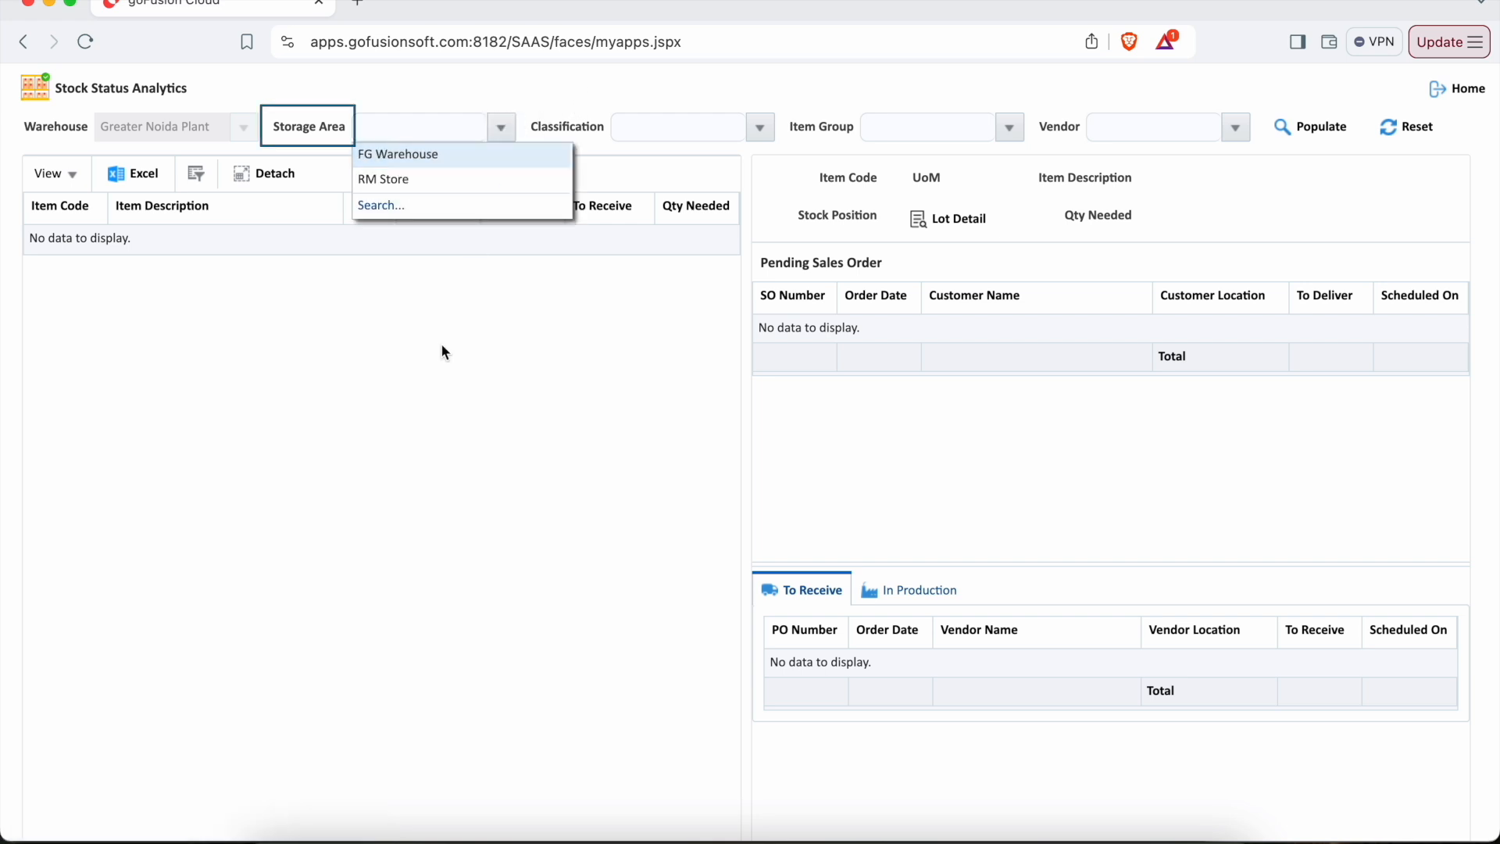
pyautogui.click(416, 181)
pyautogui.click(927, 86)
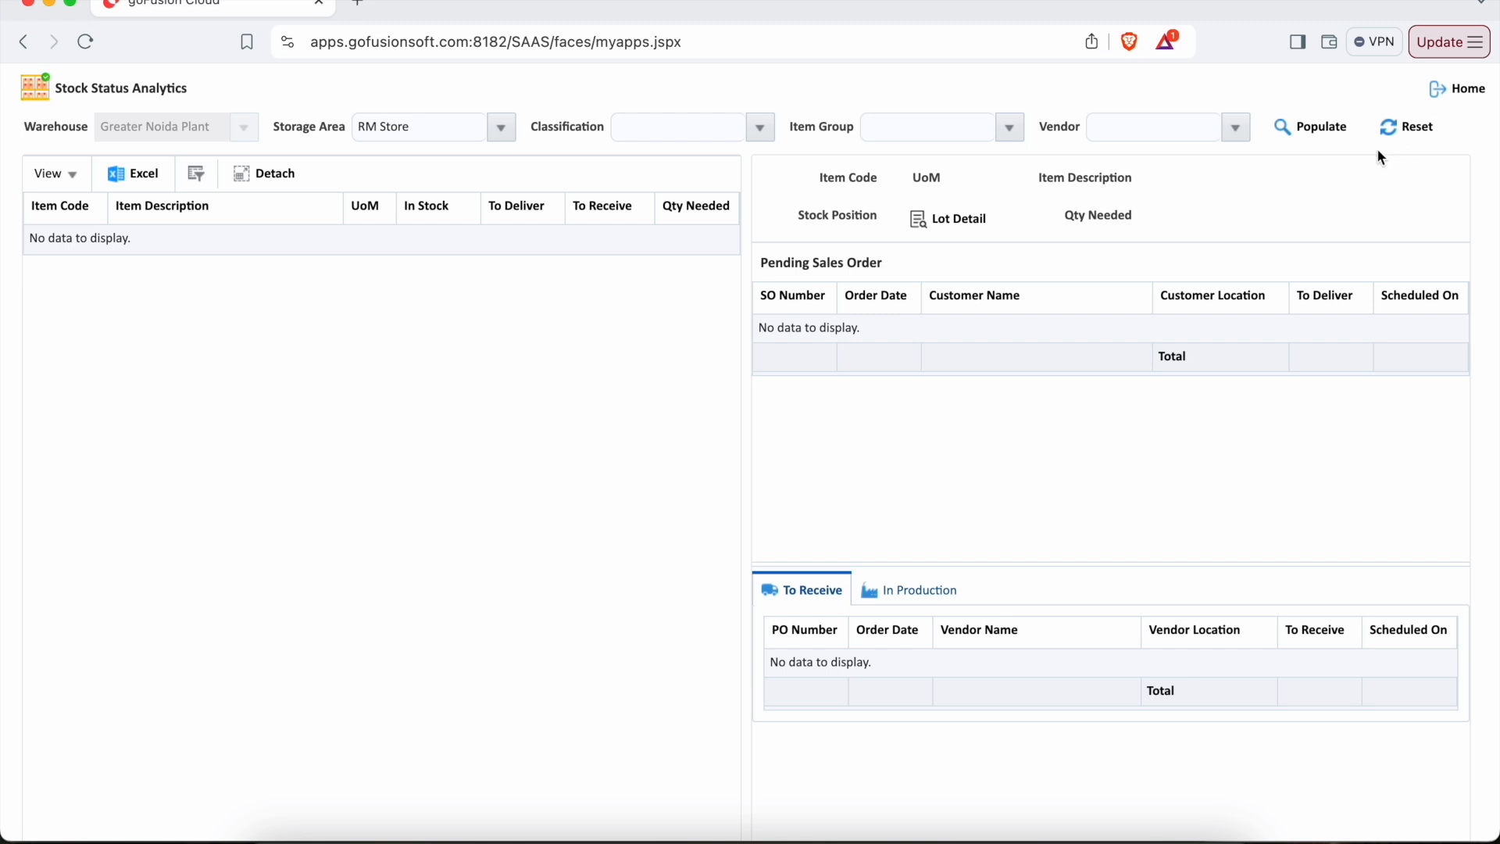
pyautogui.click(1326, 129)
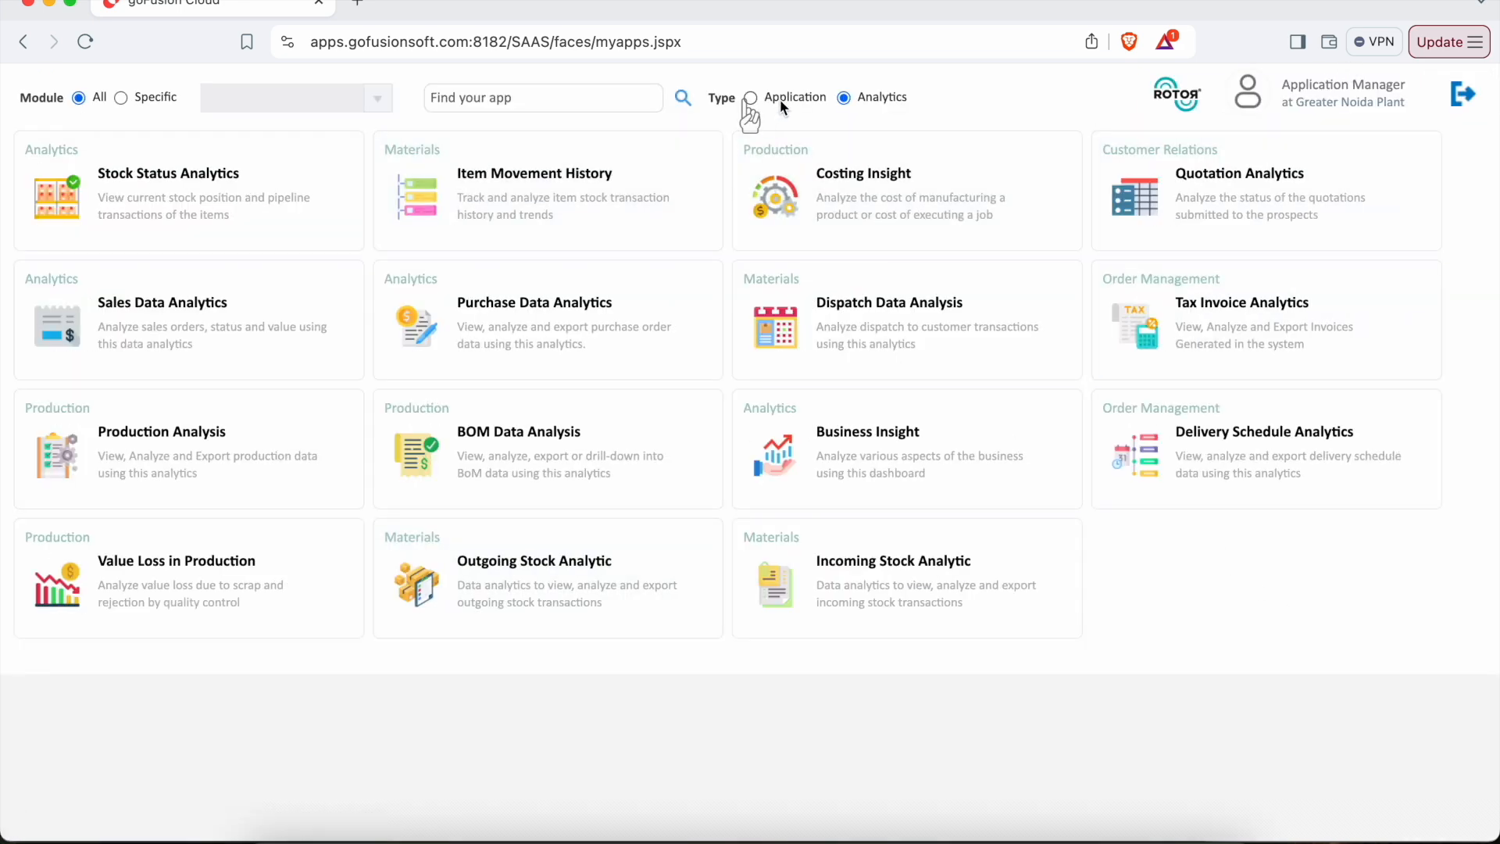
# Return to the Incoming Stock receipt and add 12mm Mild Steel Round Bar with a received quantity of 3800
pyautogui.click(780, 97)
pyautogui.click(1440, 279)
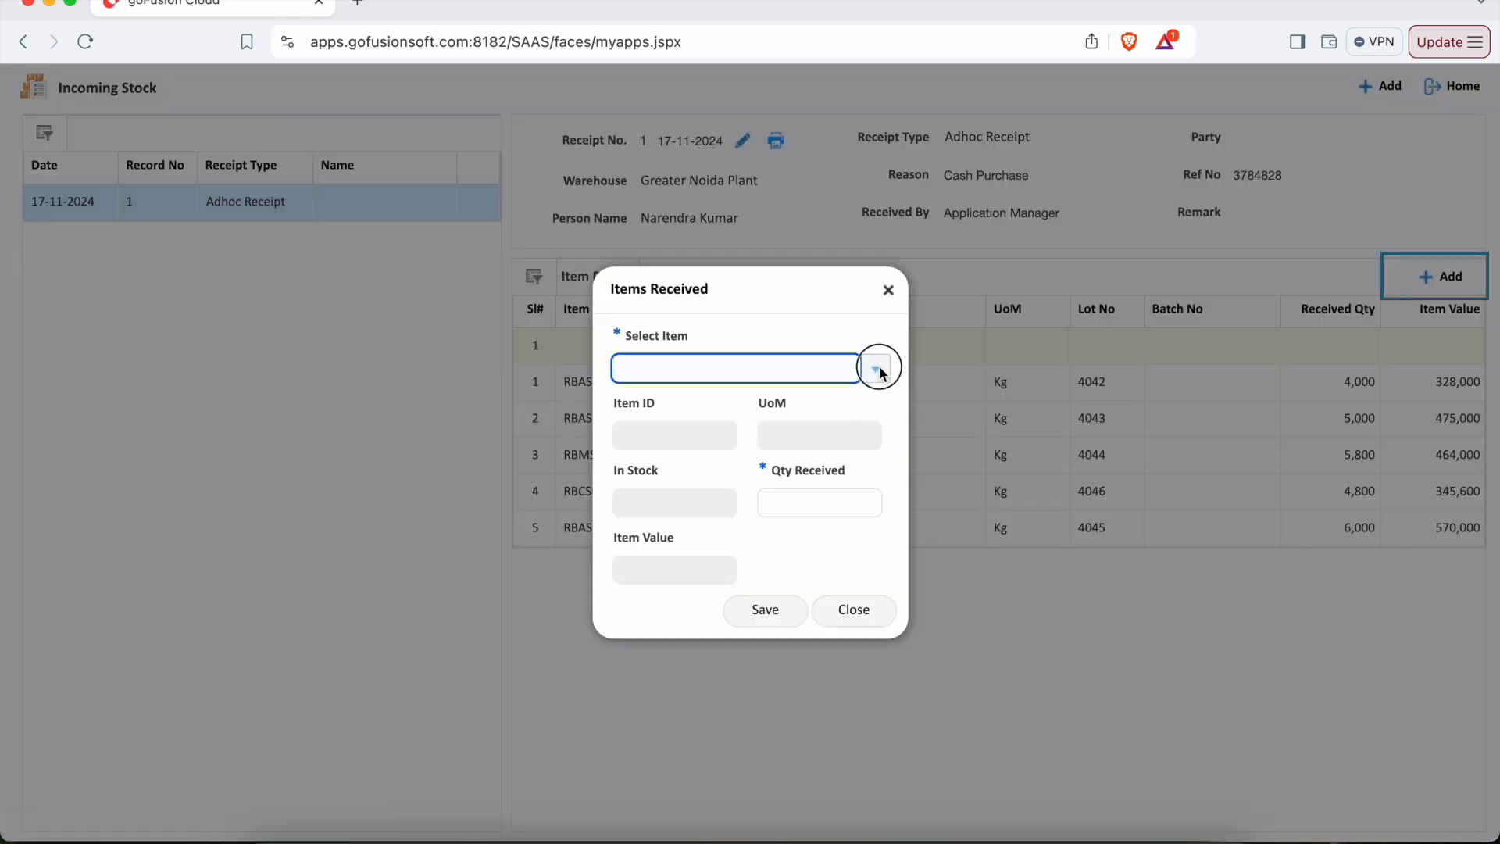
pyautogui.click(875, 369)
pyautogui.click(805, 442)
pyautogui.click(803, 509)
pyautogui.write('3800')
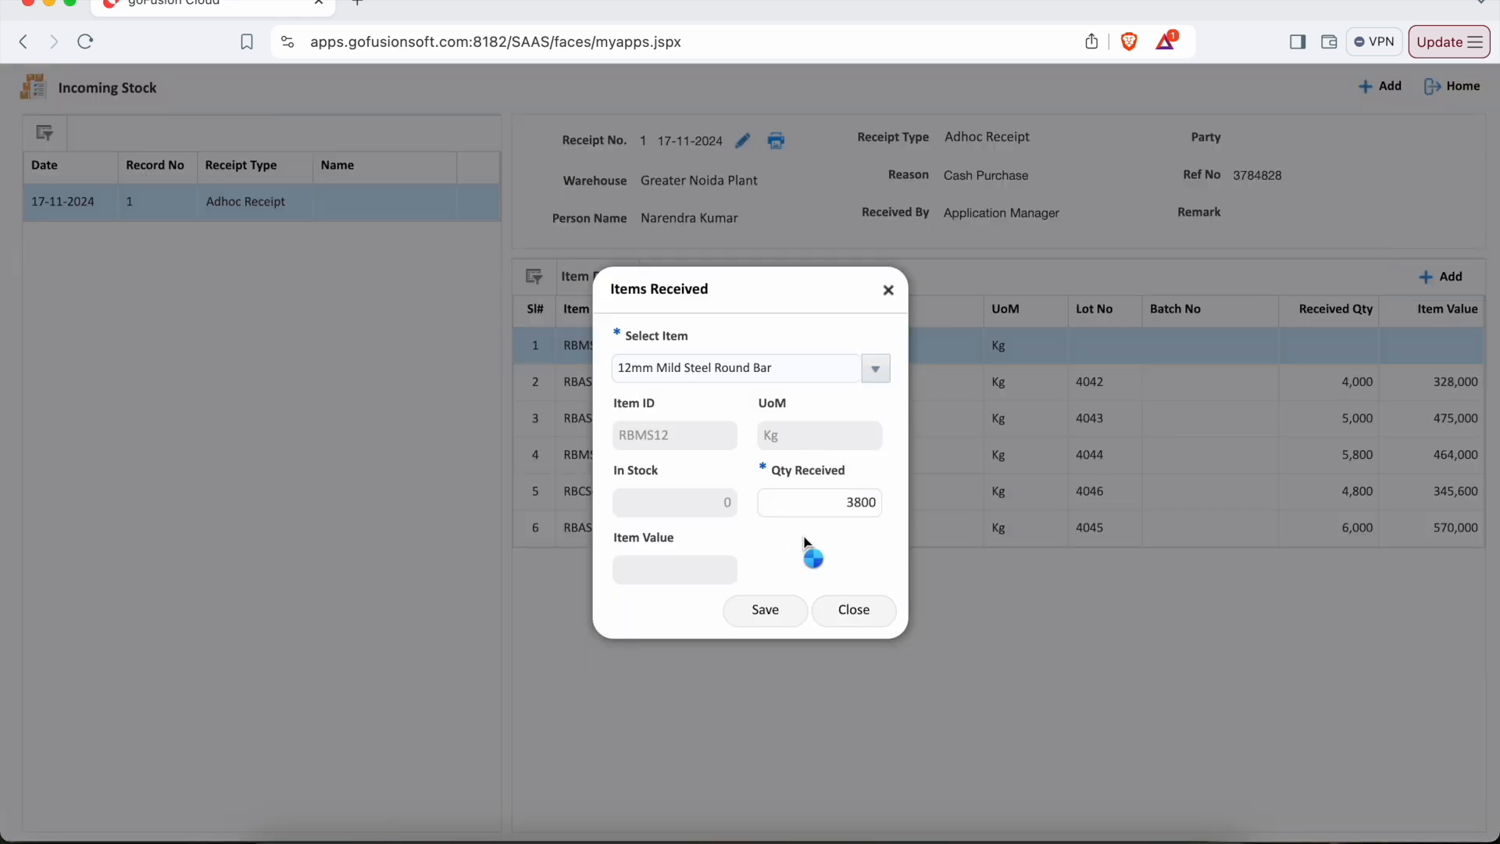
pyautogui.click(854, 610)
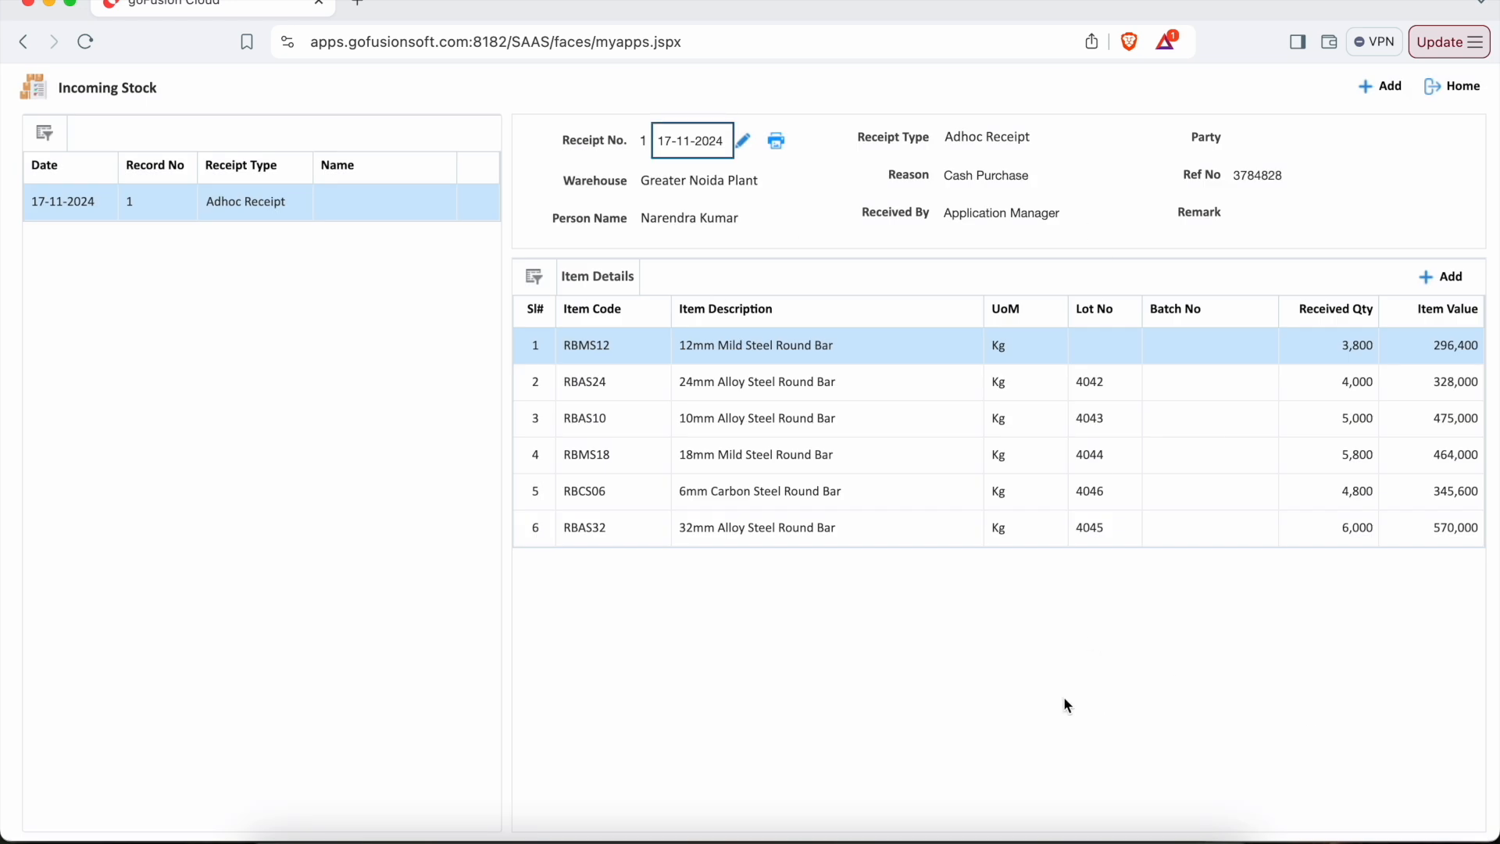
pyautogui.click(674, 147)
pyautogui.moveTo(659, 144); pyautogui.dragTo(716, 149)
pyautogui.click(764, 597)
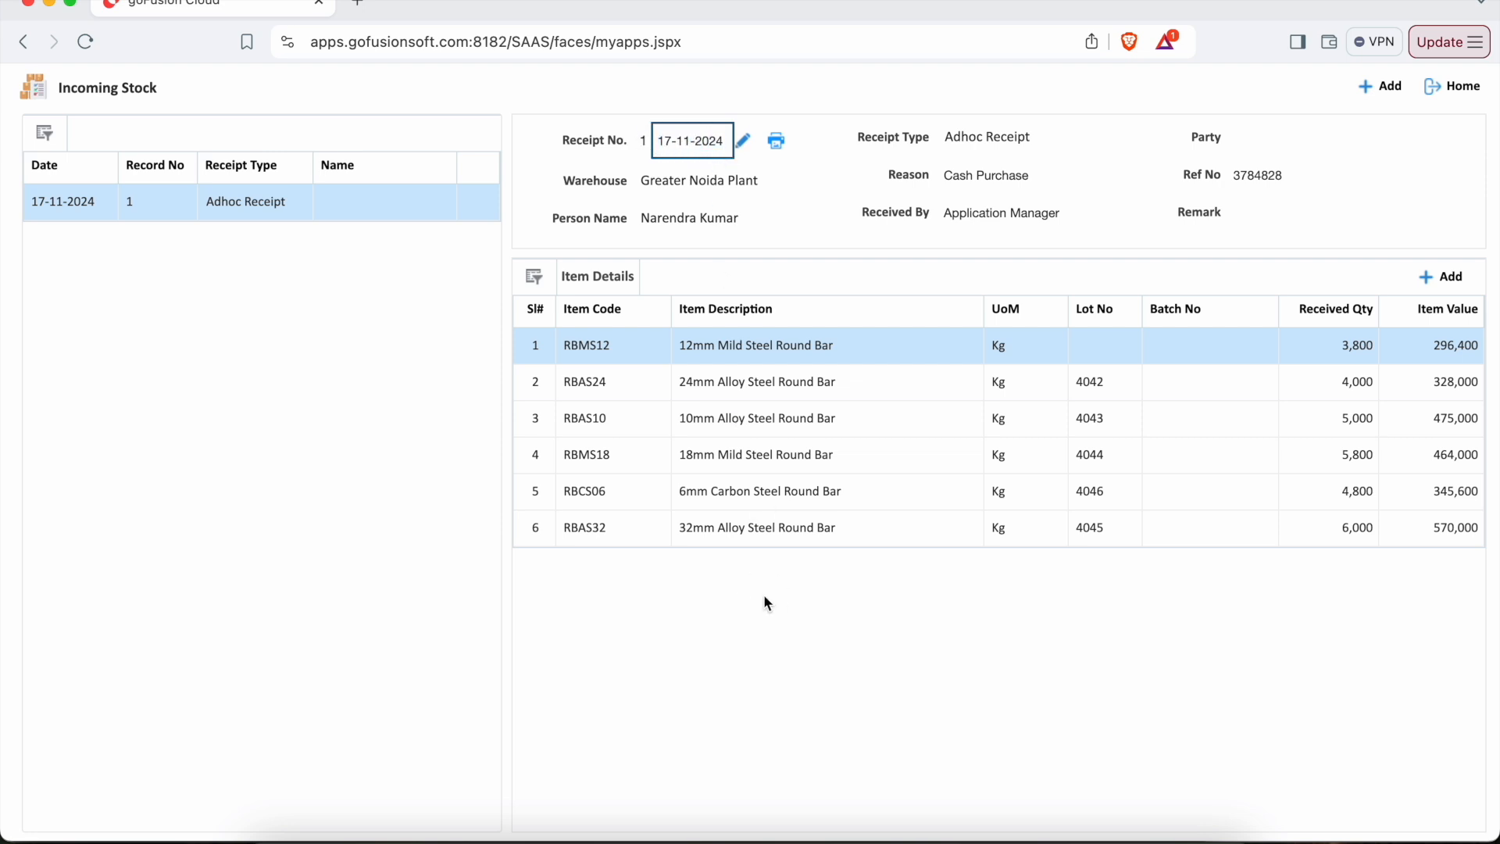